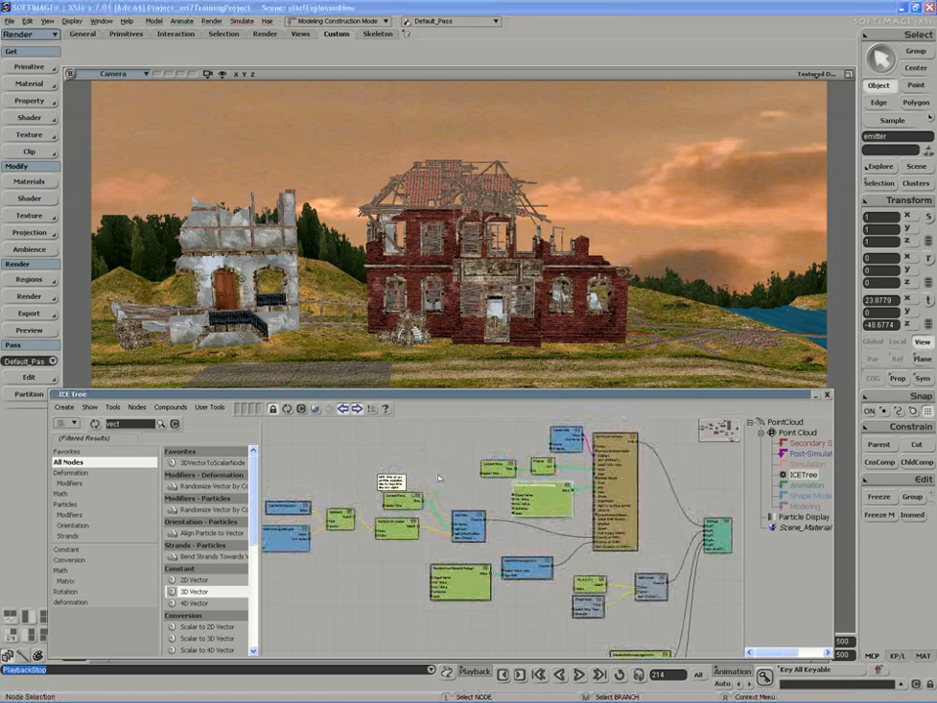
Step: Clear the node filter and add a Set Particle Color node from the particle Setters to the ICE tree
drag(503, 561, 493, 561)
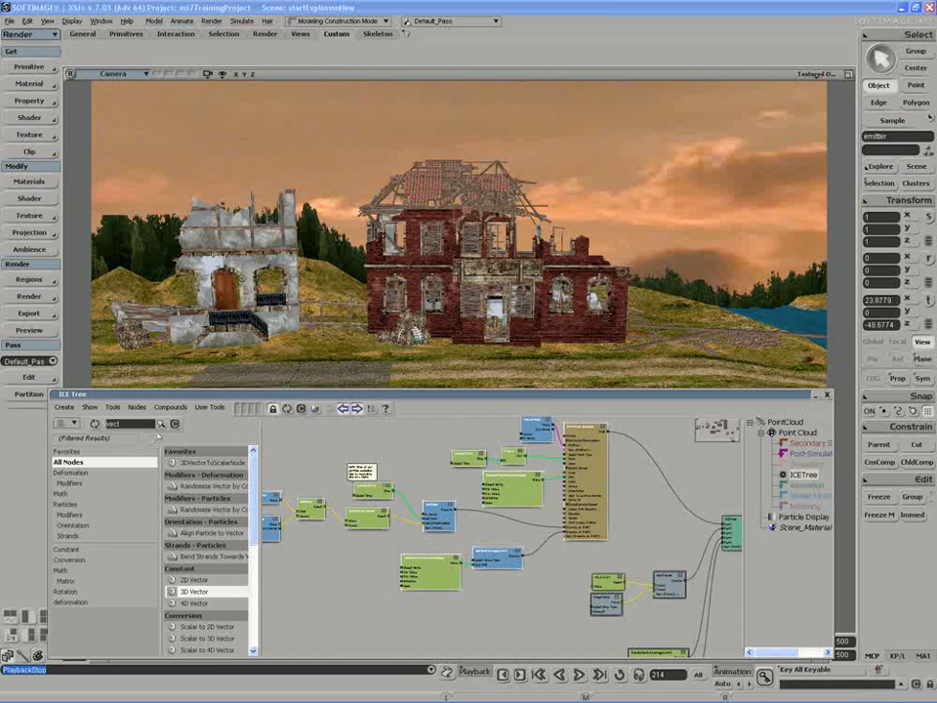
click(156, 436)
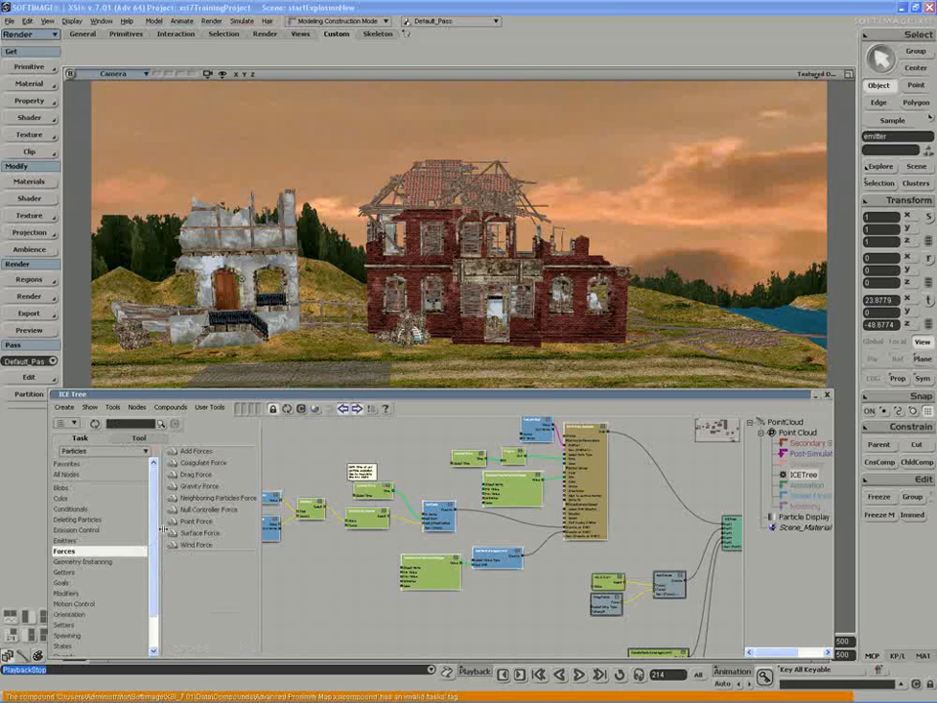
scroll(97, 546, down, 2)
click(65, 586)
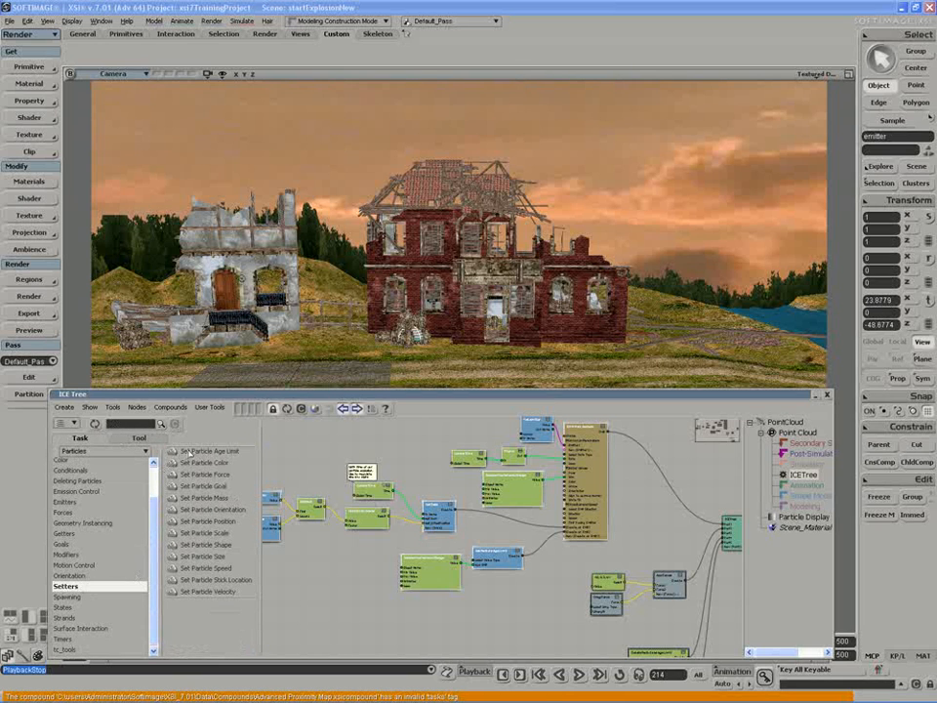
drag(205, 463, 650, 561)
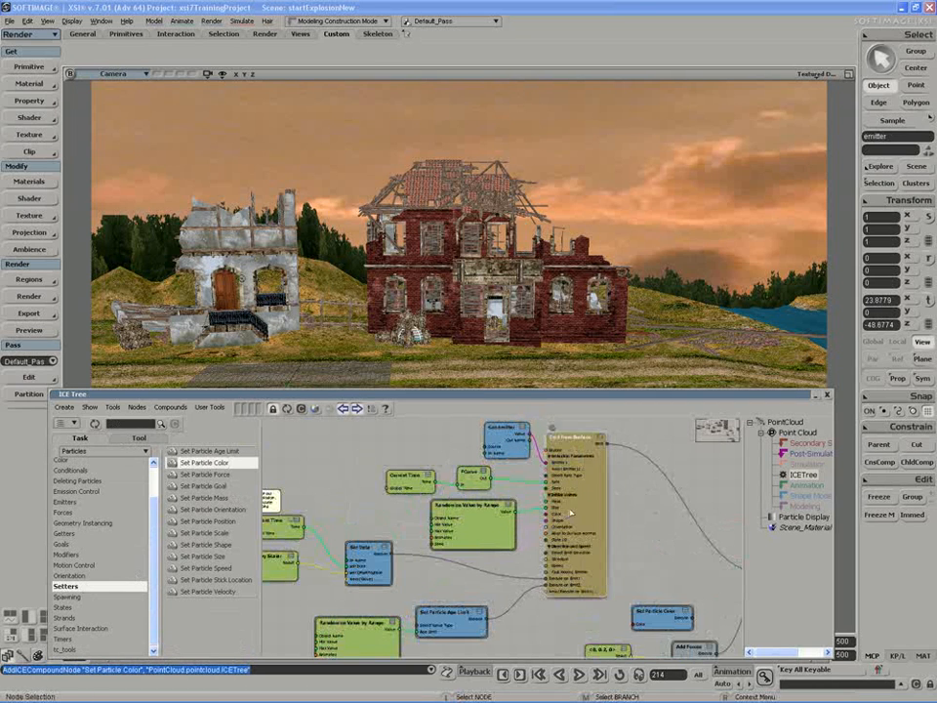
Step: Inspect the Emit from Surface node's initial color properties, and place the Set Particle Color node in free space beside the ICETree node
double_click(554, 552)
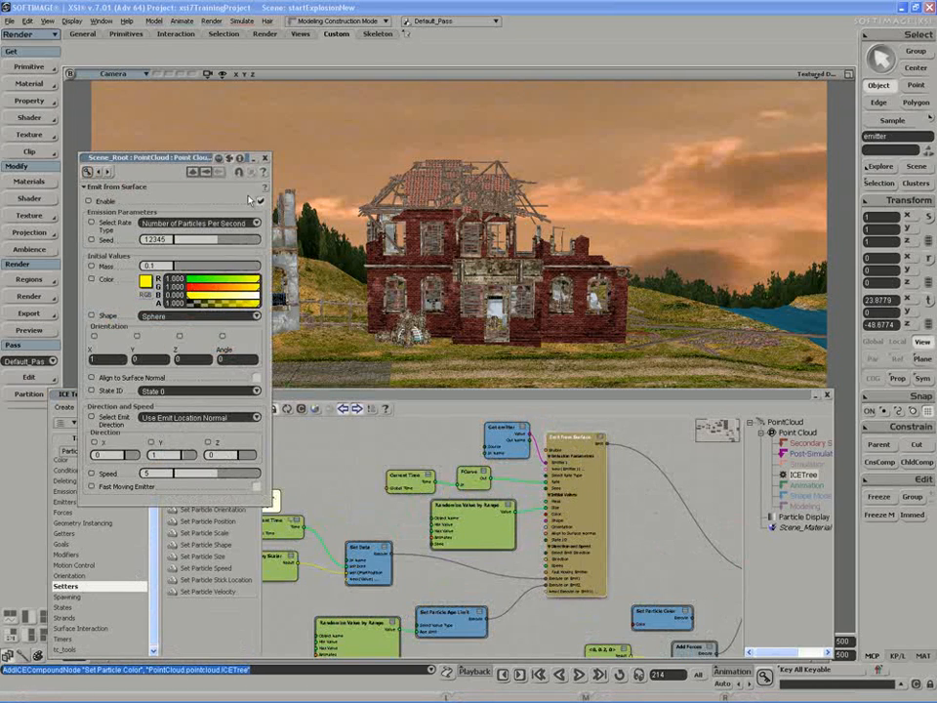
click(263, 158)
scroll(634, 567, up, 5)
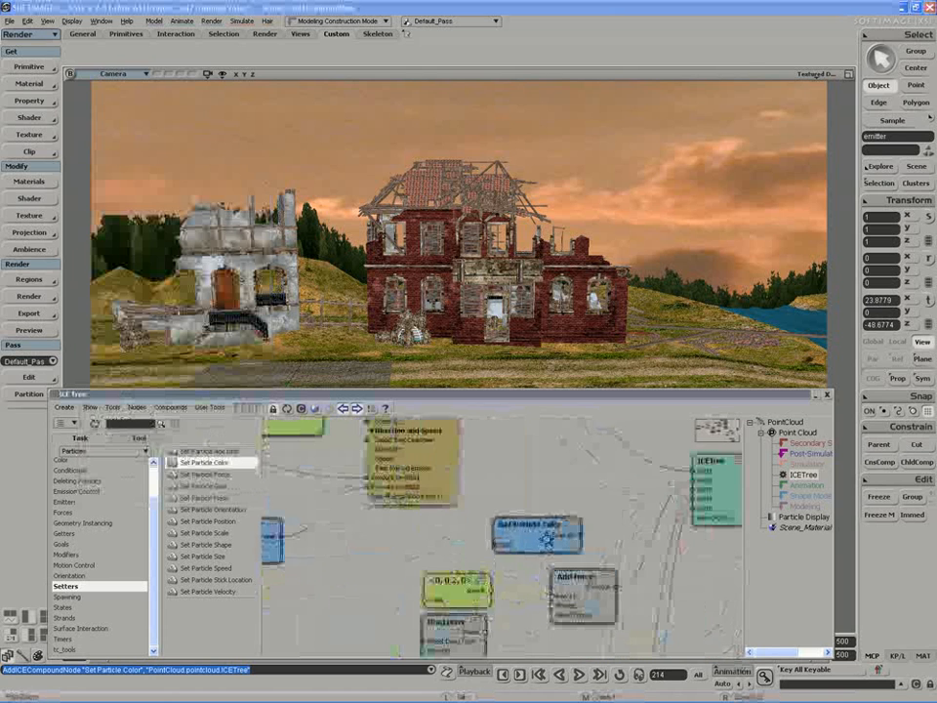
middle_drag(617, 527, 541, 571)
drag(504, 574, 515, 547)
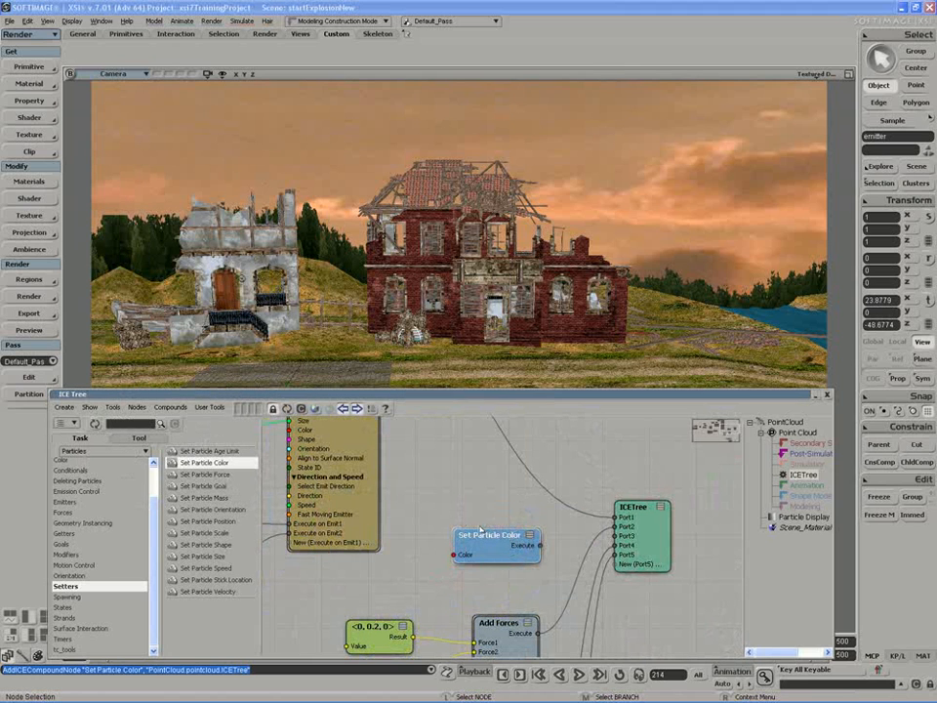
drag(518, 541, 520, 539)
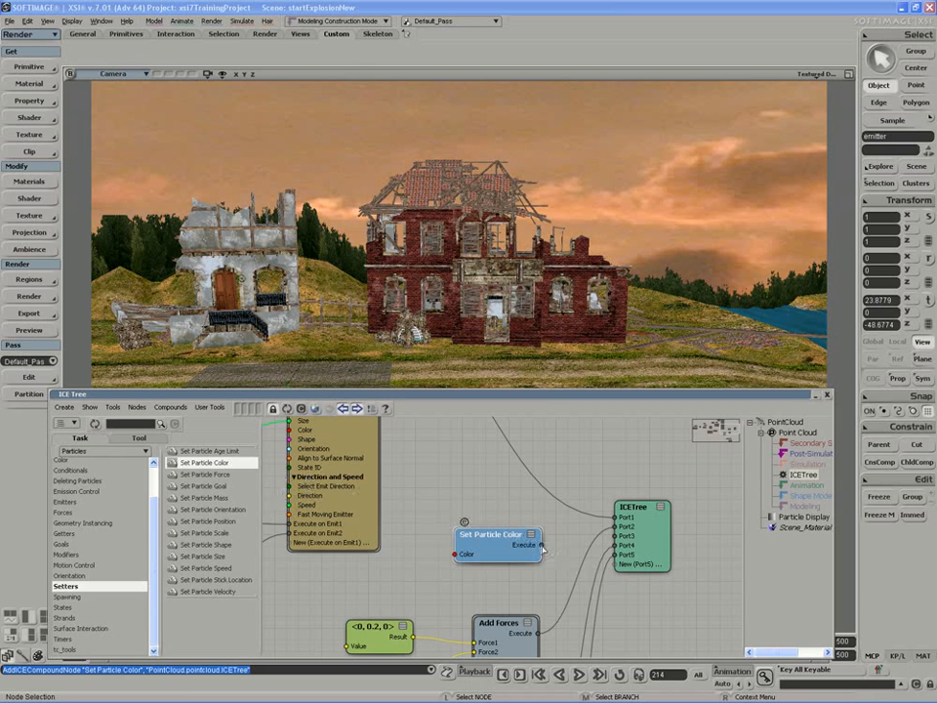
Step: Connect Set Particle Color's Execute output to Port3 of the ICETree node and arrange it below the Add Forces group
middle_drag(505, 630, 440, 564)
drag(476, 553, 452, 639)
drag(515, 631, 616, 536)
drag(504, 595, 569, 560)
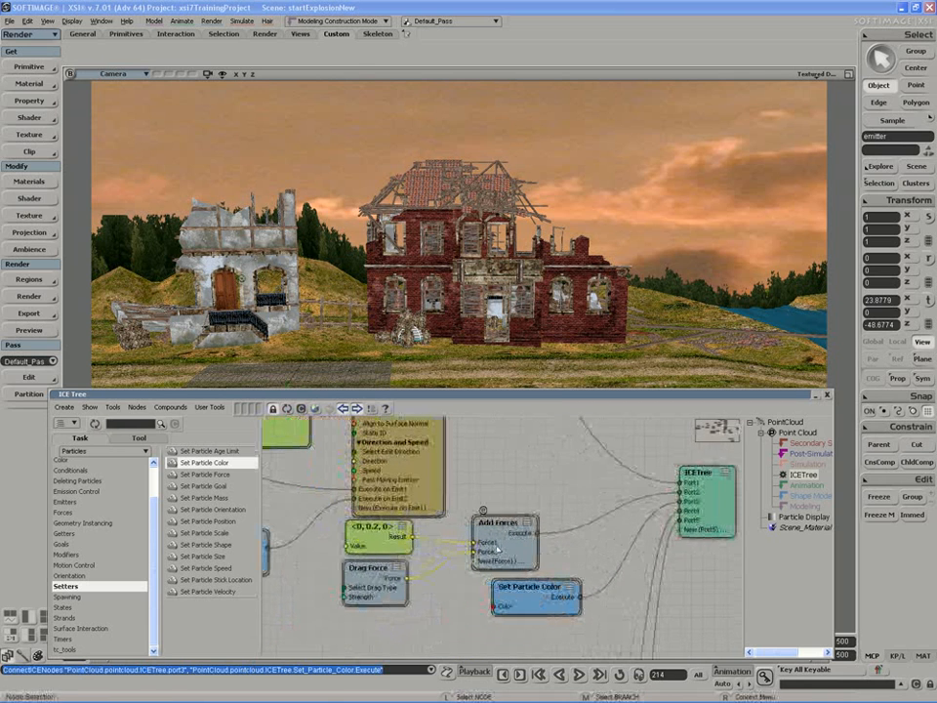
middle_drag(501, 549, 512, 546)
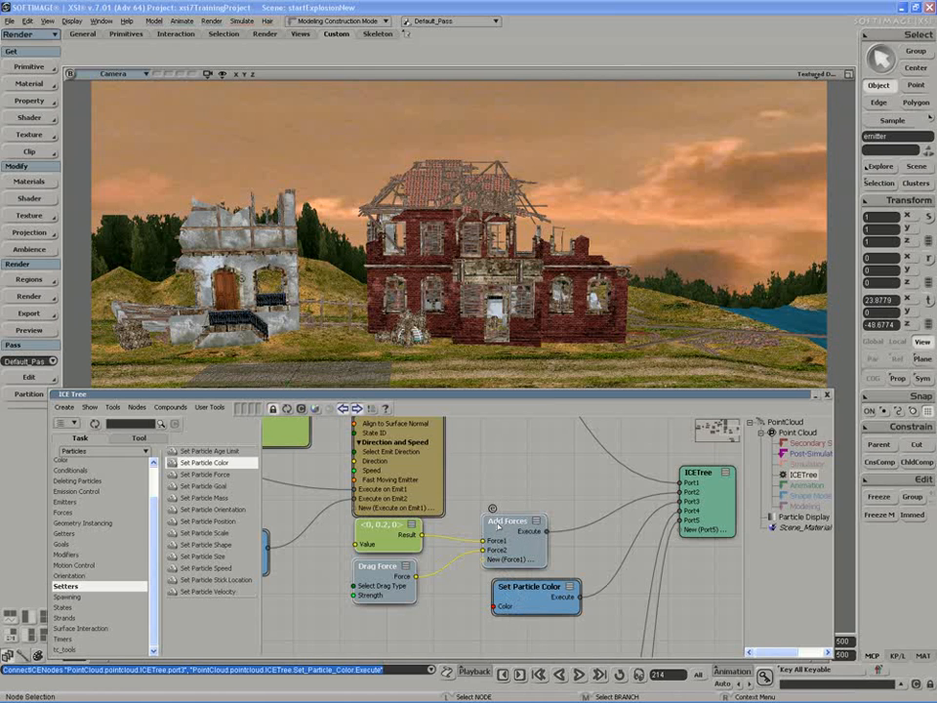
middle_drag(481, 539, 520, 490)
Step: Play the simulation and check the Set Particle Color node's properties
click(578, 675)
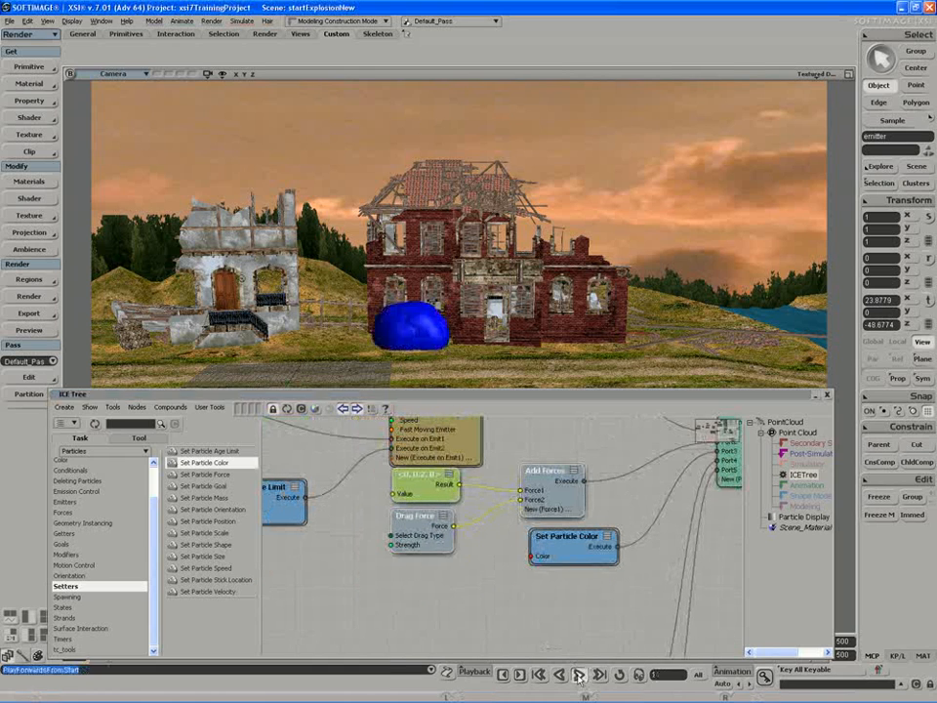
double_click(572, 537)
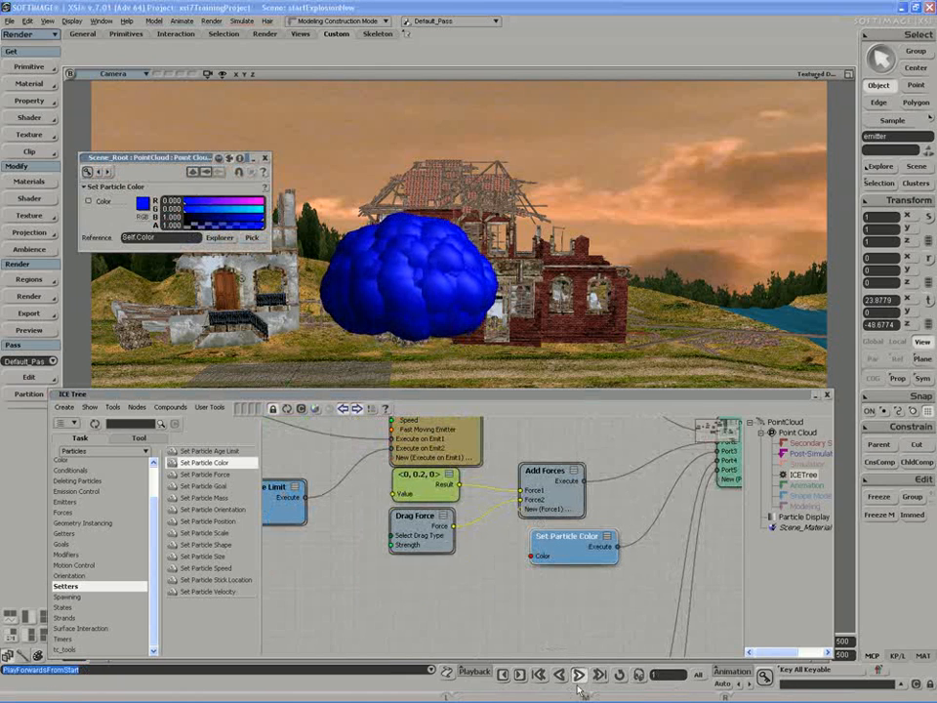
click(577, 674)
click(264, 158)
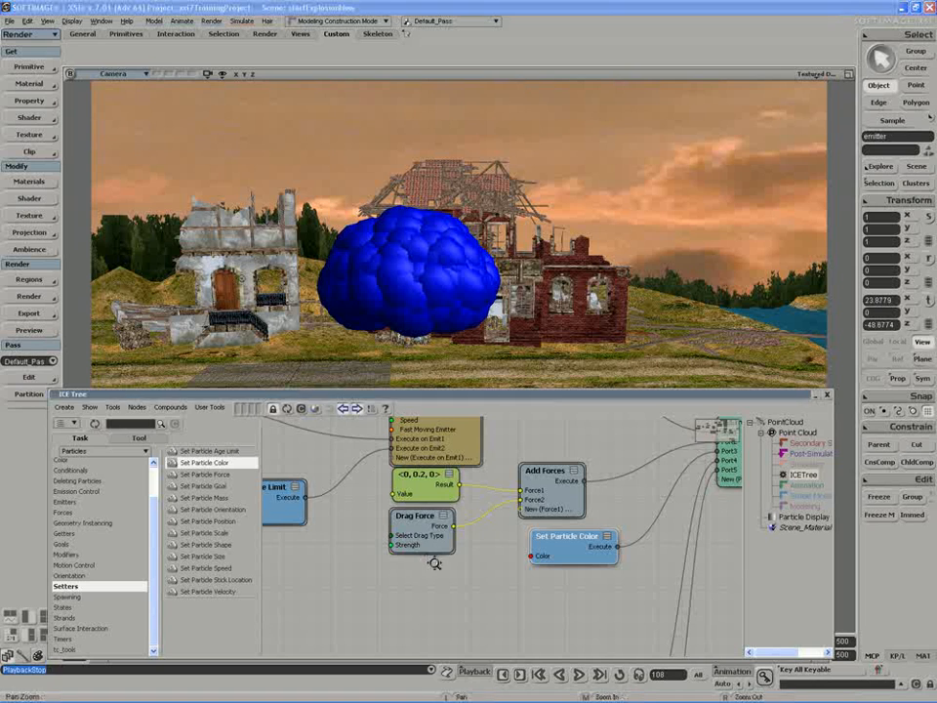
Step: Try lower alpha values on the Set Particle Color node while replaying the simulation, ending back at 1
drag(434, 563, 437, 564)
double_click(549, 557)
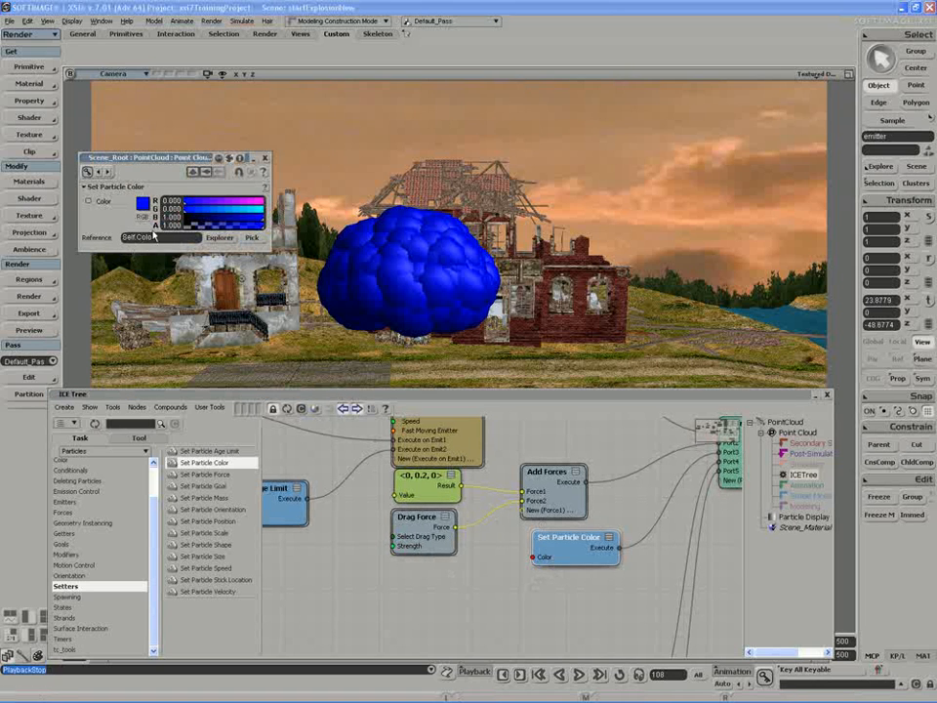
click(577, 674)
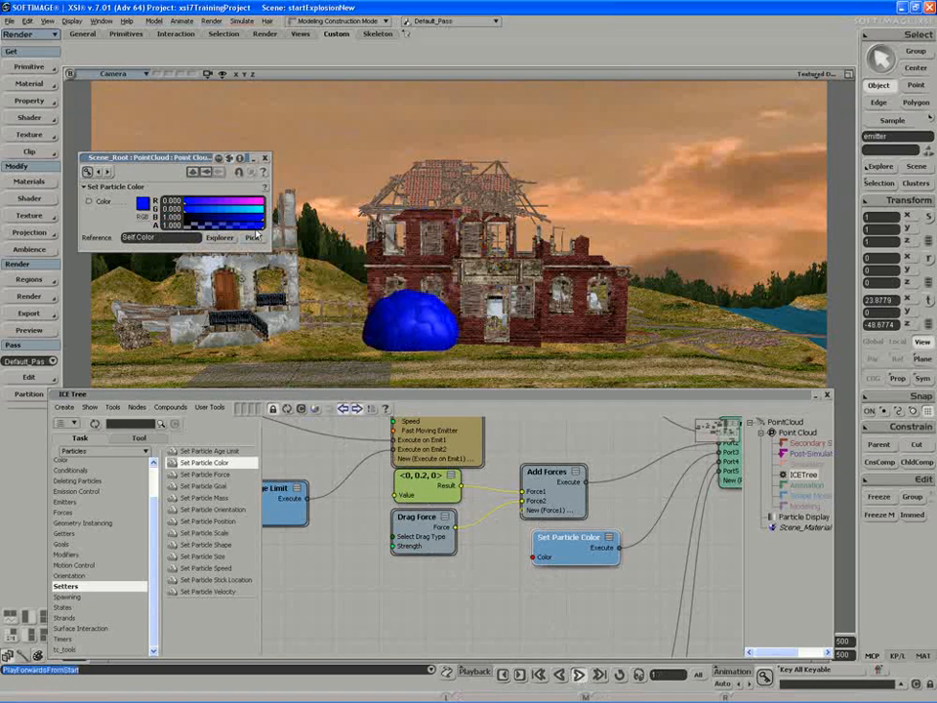
mouse_move(261, 226)
mouse_down()
mouse_move(186, 229)
mouse_move(277, 234)
mouse_up()
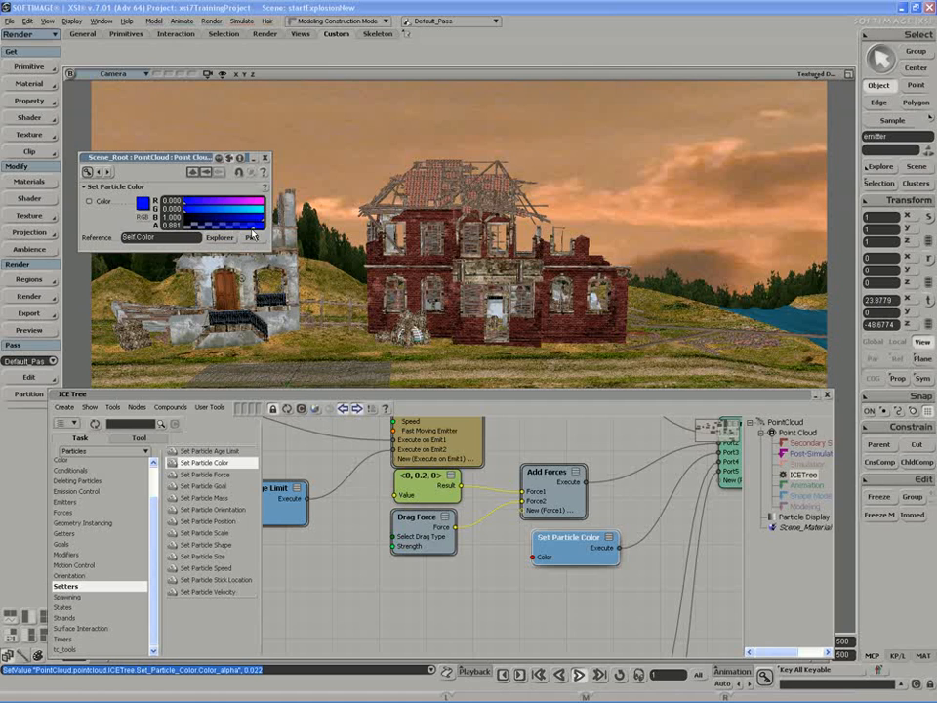
click(579, 674)
click(580, 674)
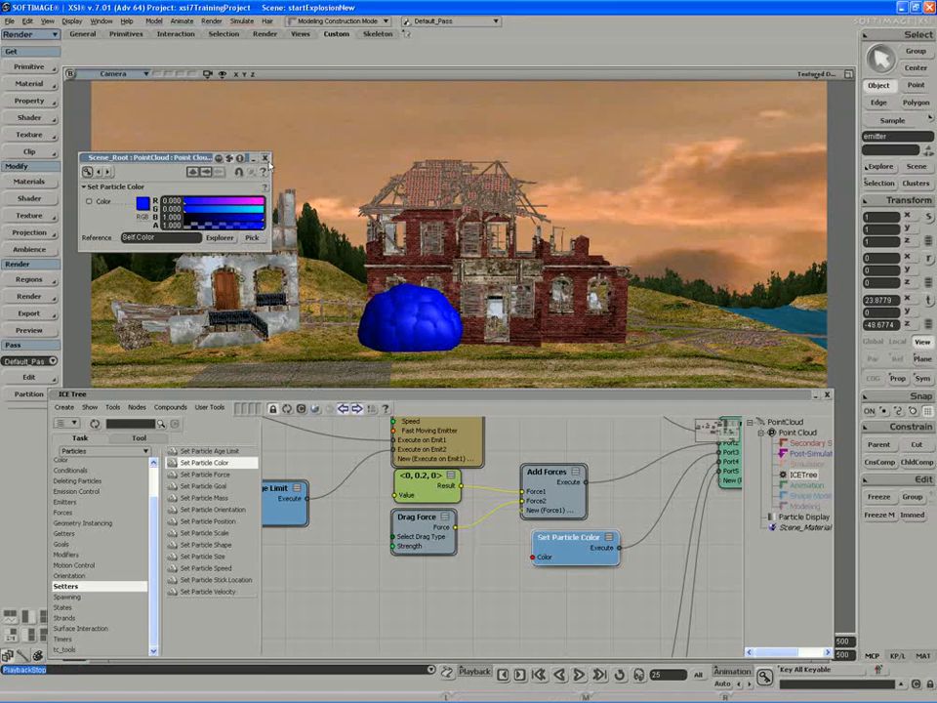
click(267, 160)
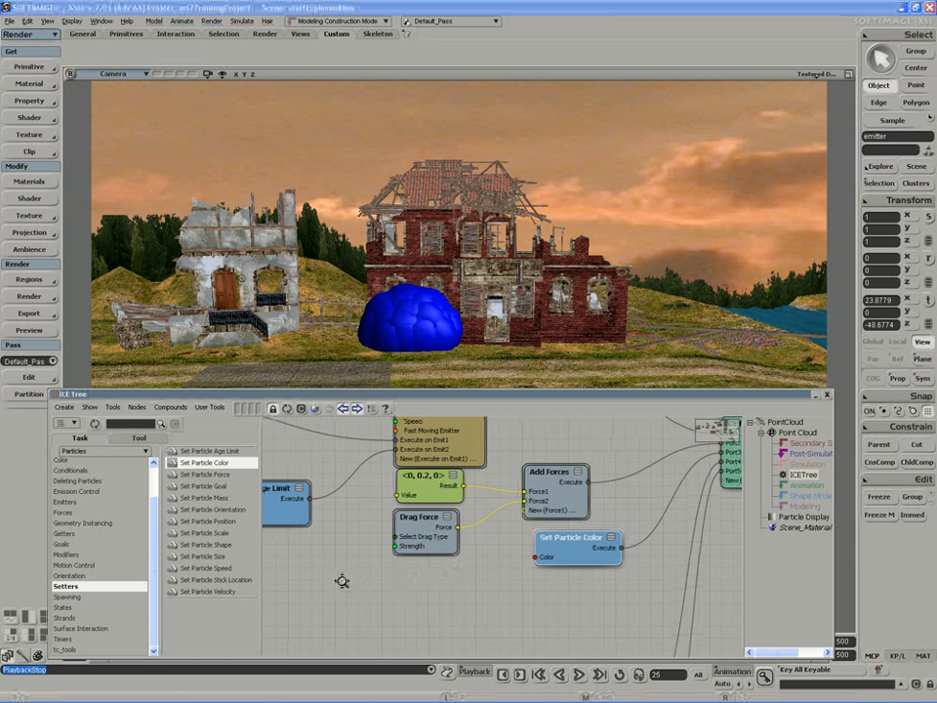
Step: Add a Get Particle Color node from the particle Getters to the empty area before Set Particle Color
middle_drag(341, 581, 397, 591)
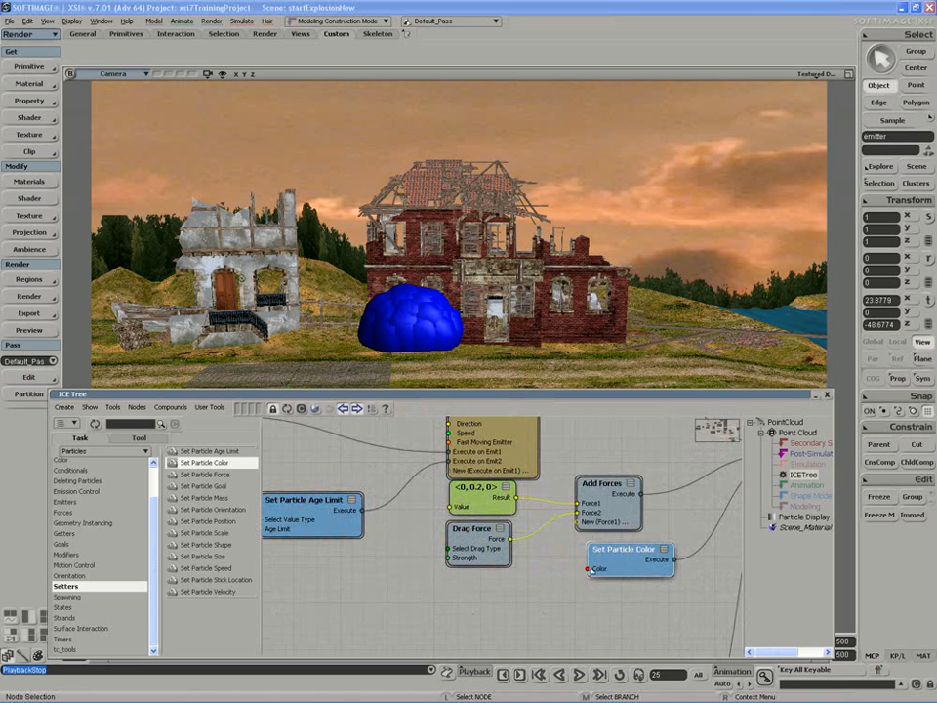
middle_drag(575, 584, 472, 578)
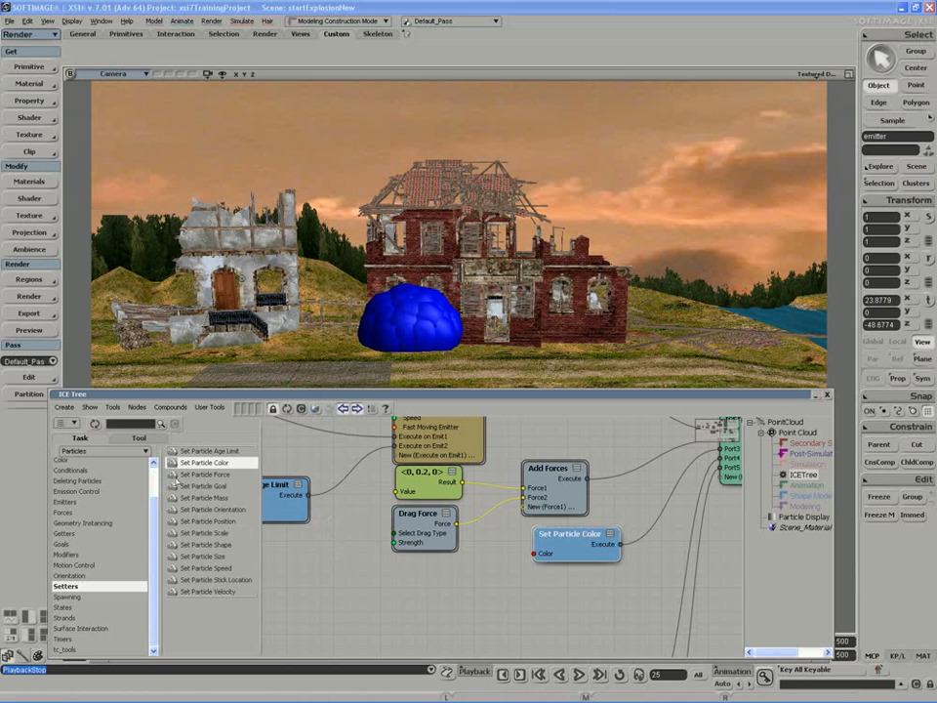
click(66, 533)
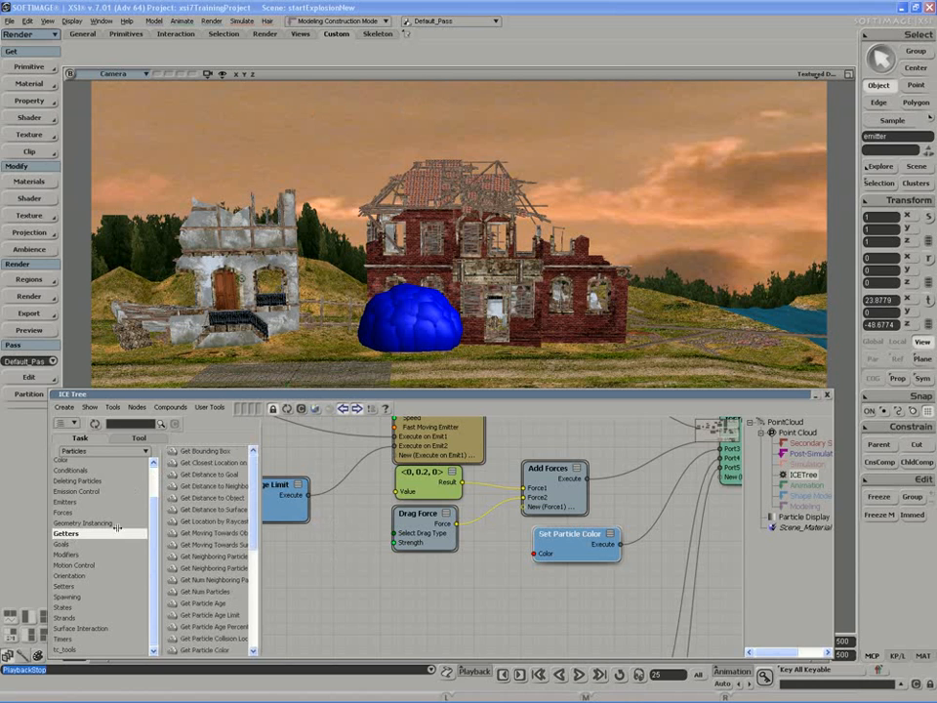
scroll(201, 547, down, 2)
drag(205, 592, 351, 585)
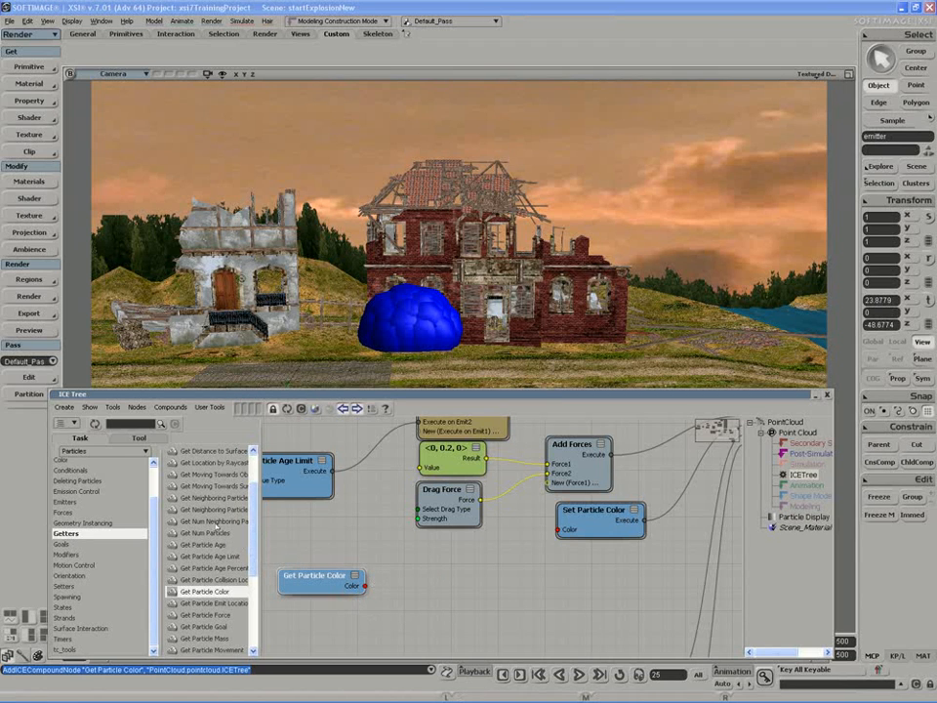
Step: Filter the nodes by "color", add a Color to RGBA node and feed it from Get Particle Color
click(122, 424)
text(color)
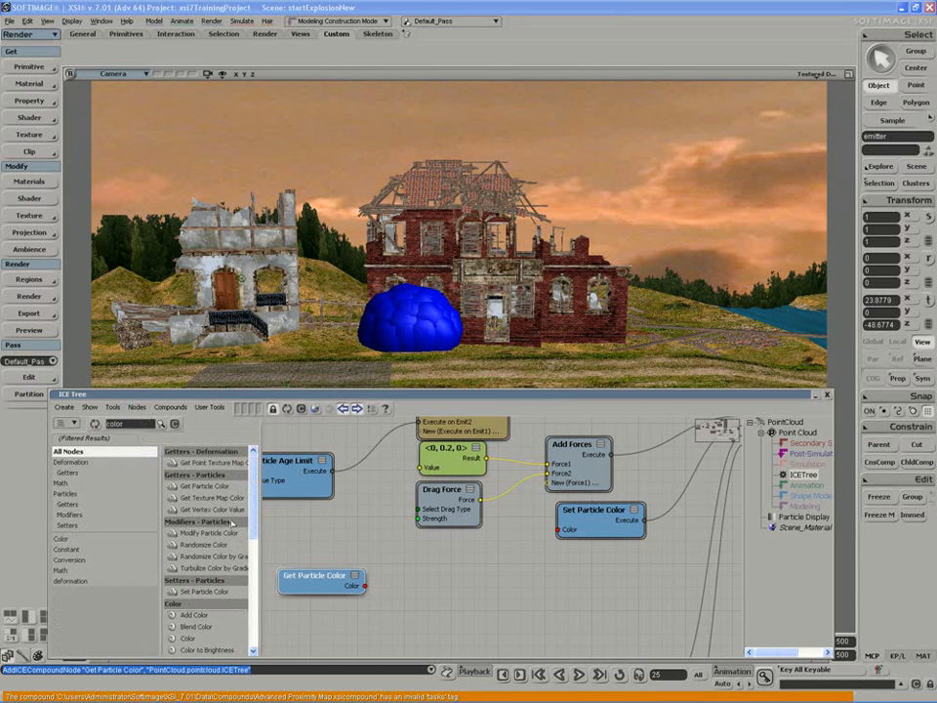
scroll(256, 562, down, 4)
scroll(244, 569, down, 1)
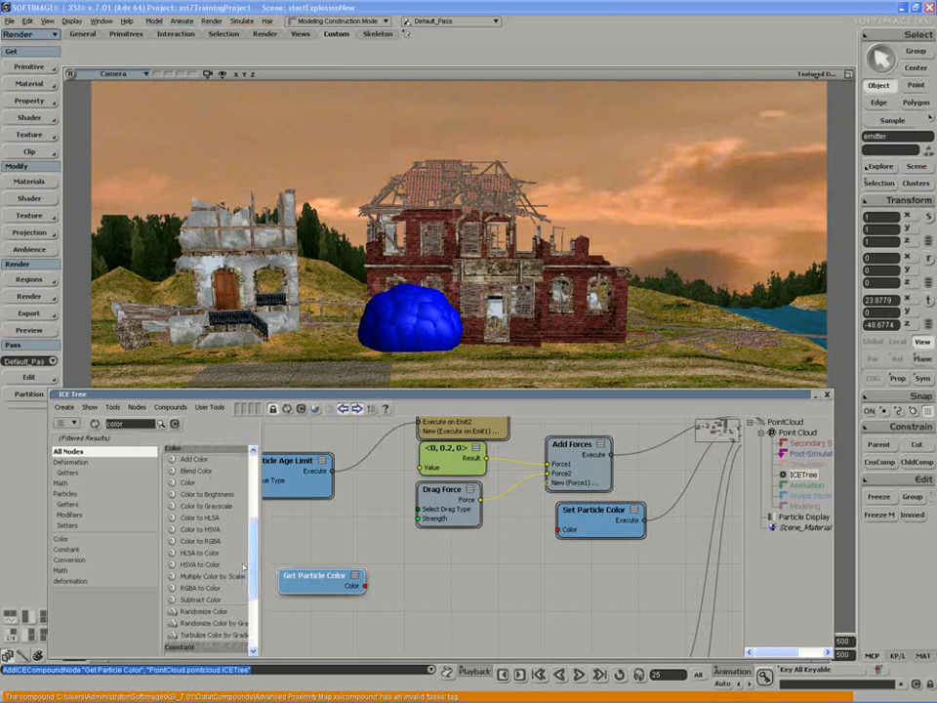
drag(182, 540, 393, 610)
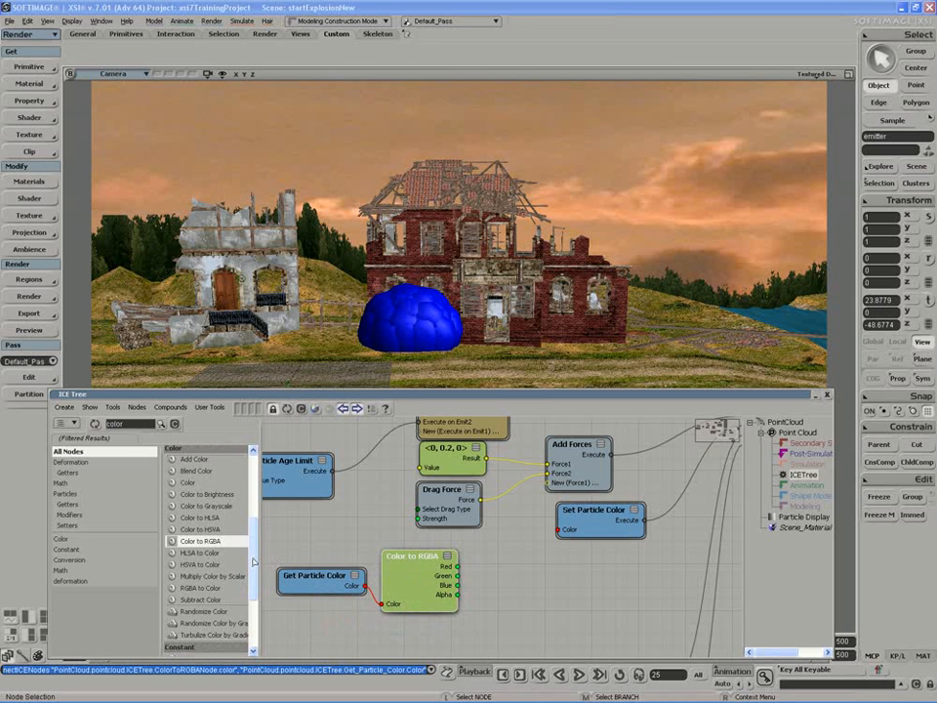
Step: Add an RGBA to Color node and connect the Red, Green and Blue outputs of Color to RGBA to its matching inputs
scroll(253, 561, down, 4)
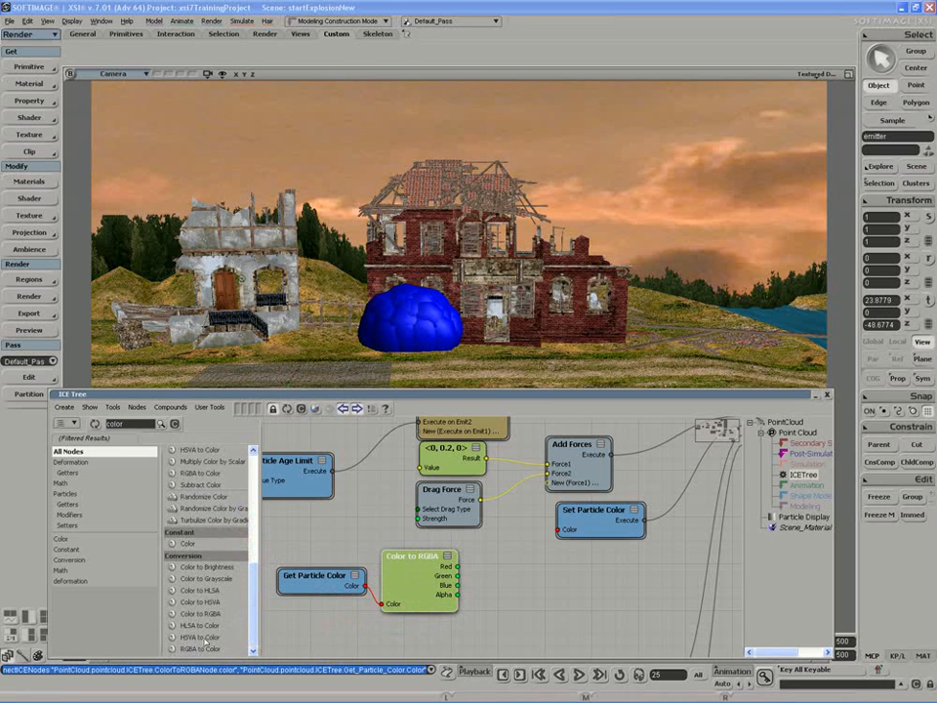
drag(200, 648, 524, 553)
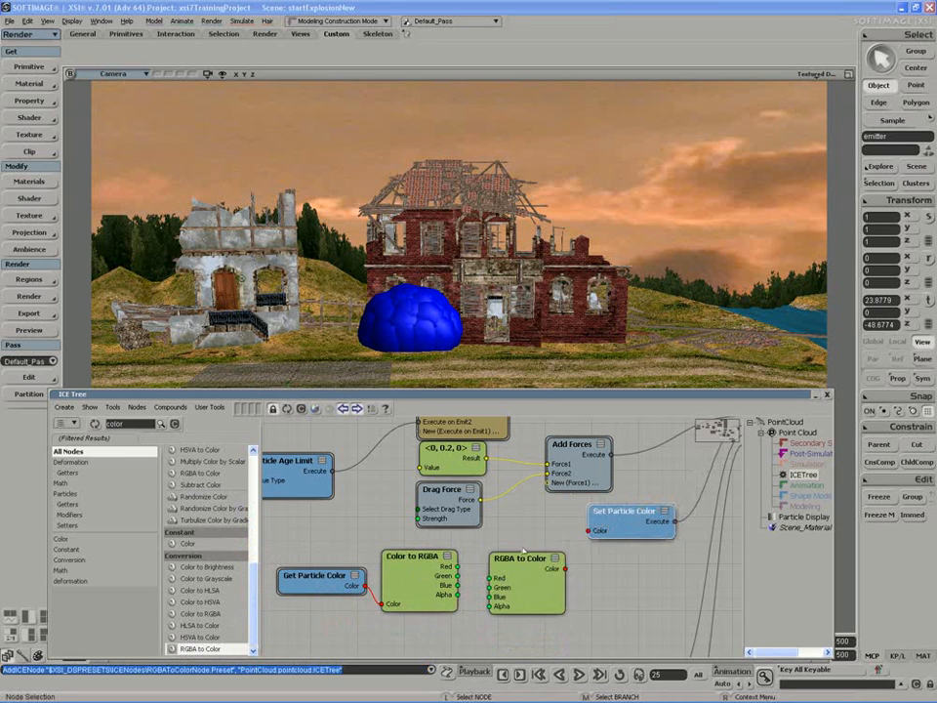
drag(457, 568, 555, 593)
click(438, 580)
middle_drag(405, 571, 392, 565)
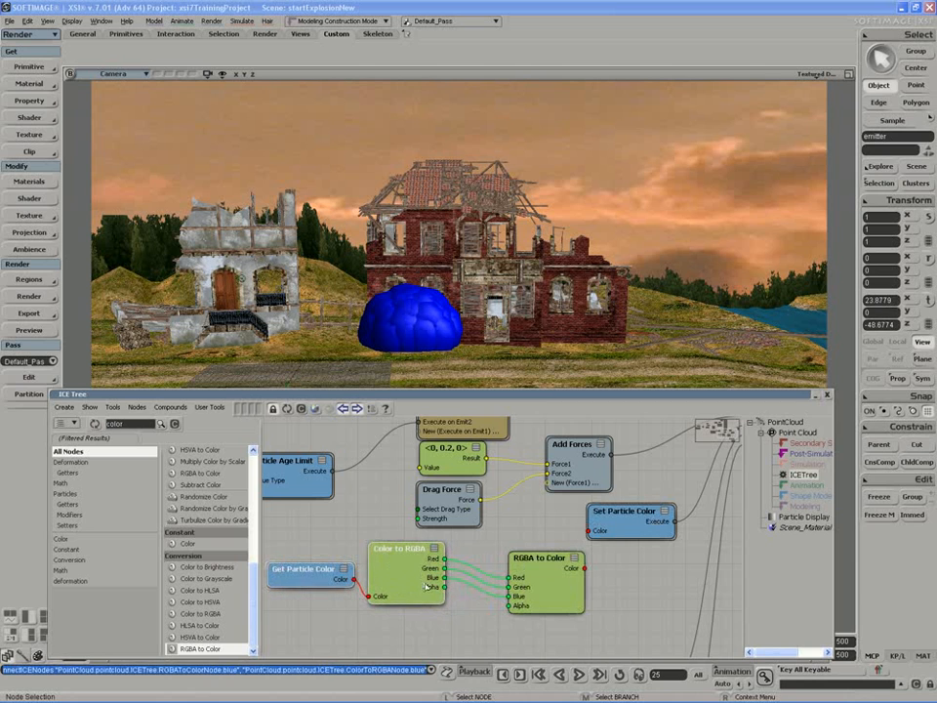
drag(444, 621, 489, 613)
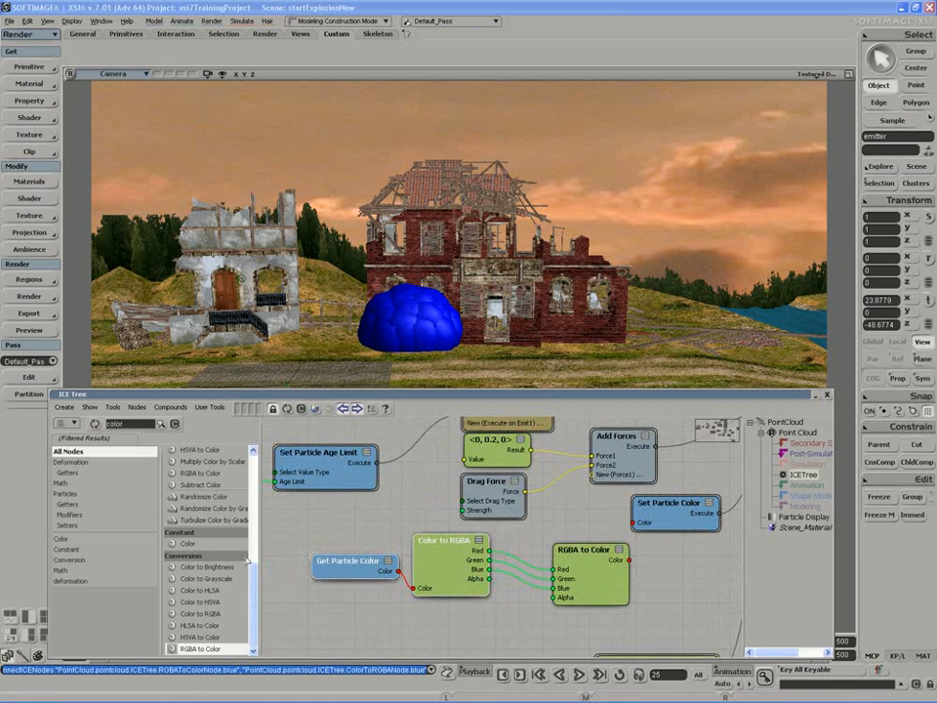
Step: Filter the nodes by "age" and add a Get Particle Age Percentage node below Color to RGBA
click(132, 427)
text(age)
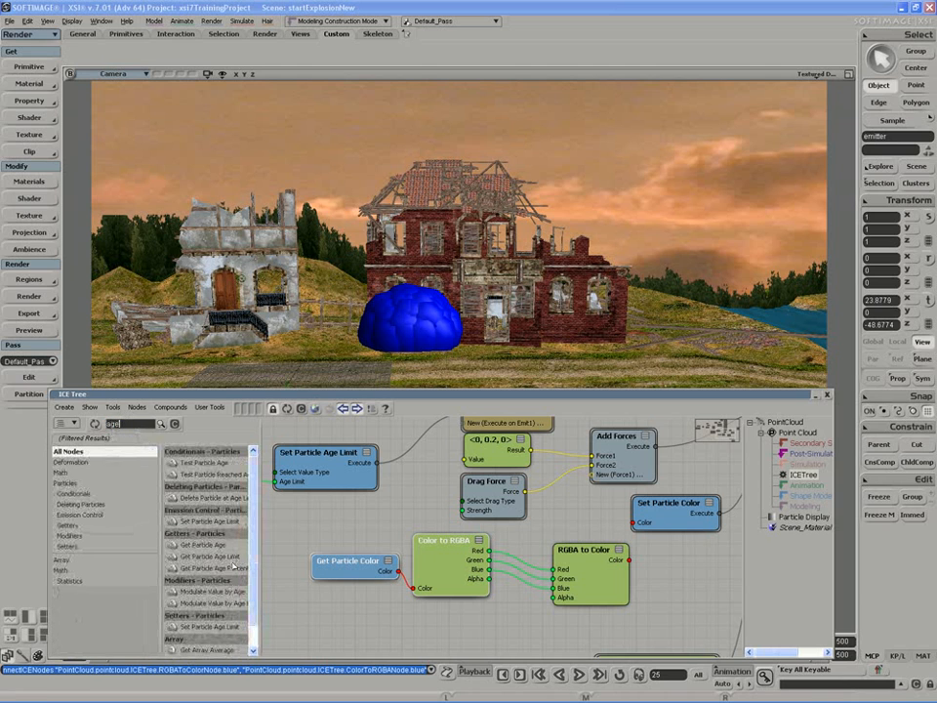
click(213, 568)
drag(179, 569, 426, 630)
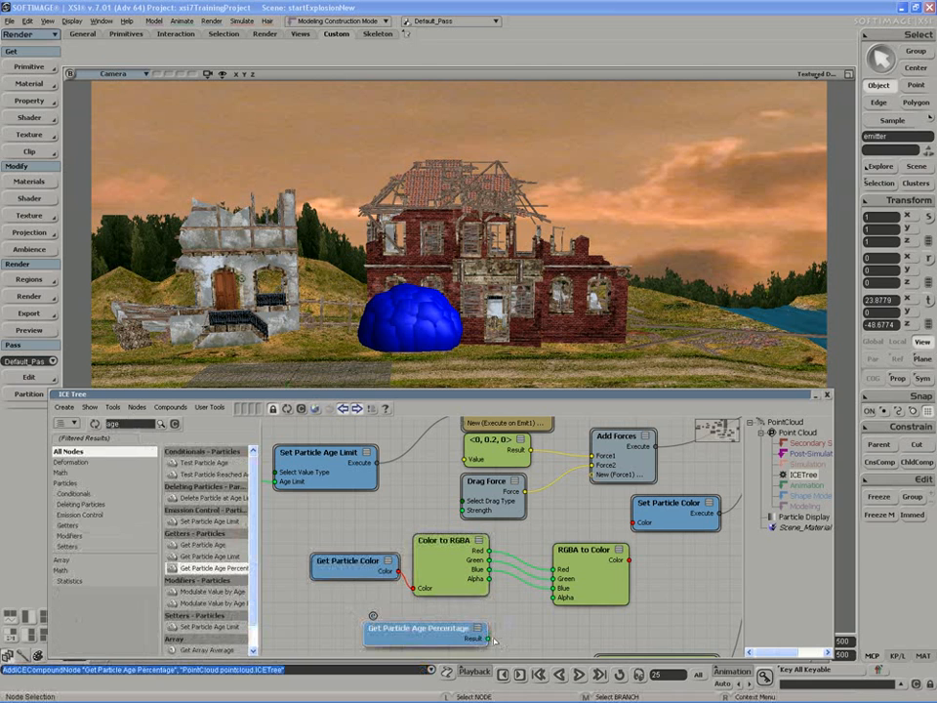
Step: Connect the age percentage Result to the Alpha input of RGBA to Color, and its Color output to Set Particle Color
drag(485, 638, 554, 598)
drag(630, 560, 634, 523)
drag(596, 573, 558, 553)
Step: Play the simulation to examine how the particles' transparency changes with age
click(580, 676)
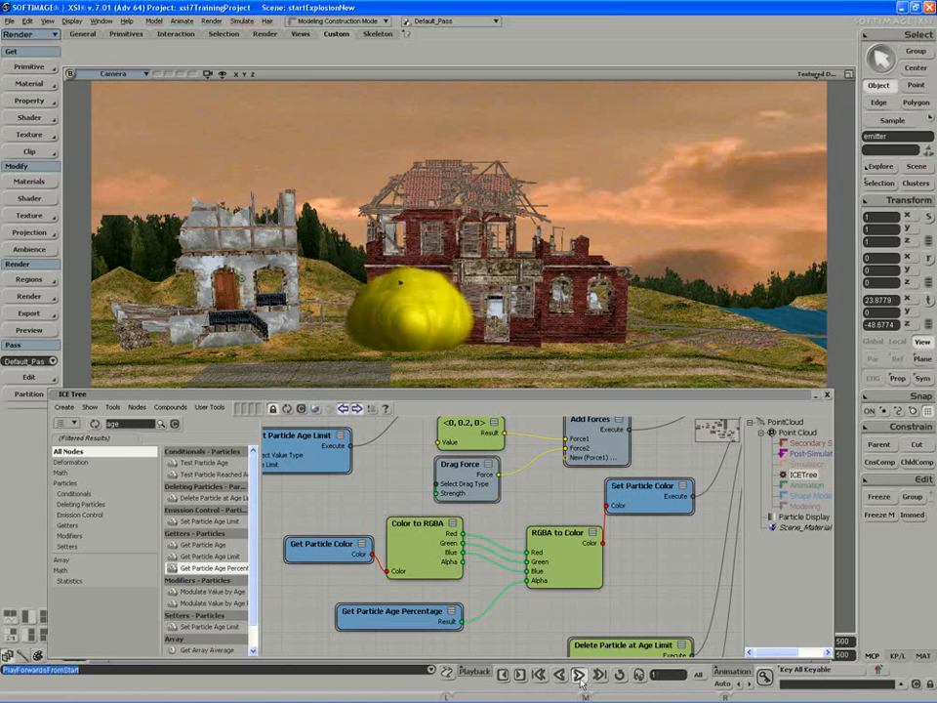
click(580, 675)
click(580, 675)
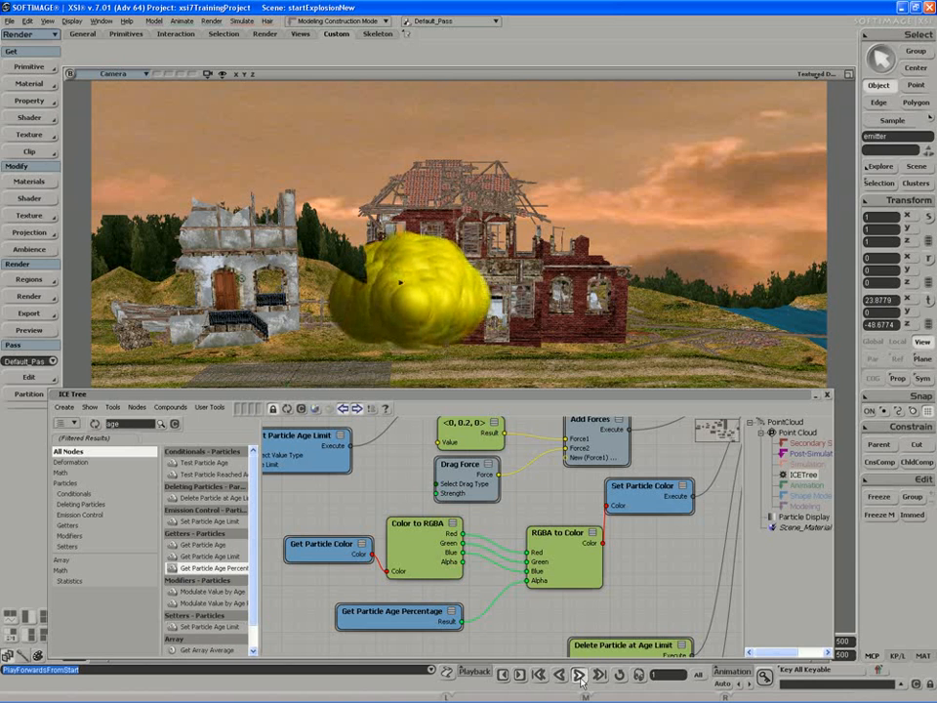
click(580, 676)
Step: Move the Get Particle Age Percentage node away from RGBA to Color to make room between them
drag(414, 621, 353, 616)
middle_drag(341, 611, 398, 592)
drag(415, 603, 361, 603)
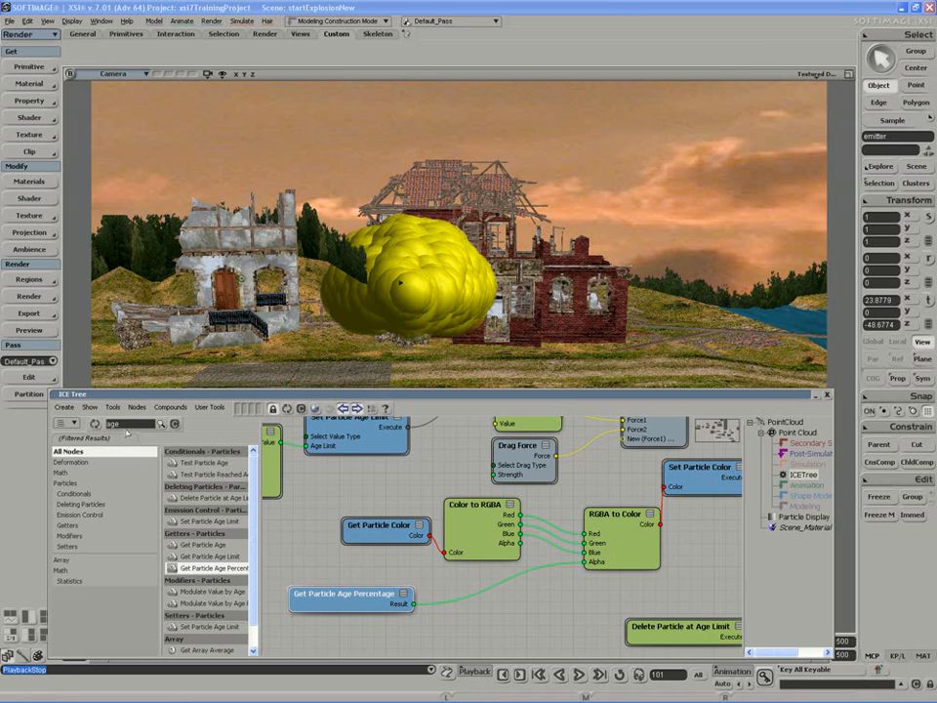
Step: Add a Rescale node, connecting the age percentage Result to its Value and its Result to the Alpha of RGBA to Color
double_click(119, 424)
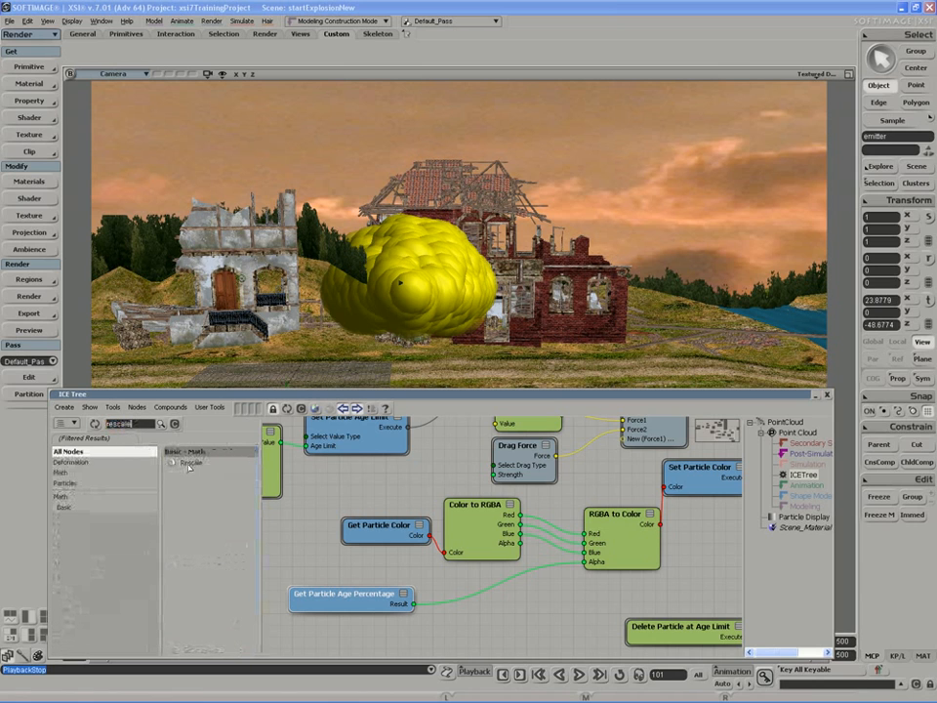
drag(190, 460, 477, 599)
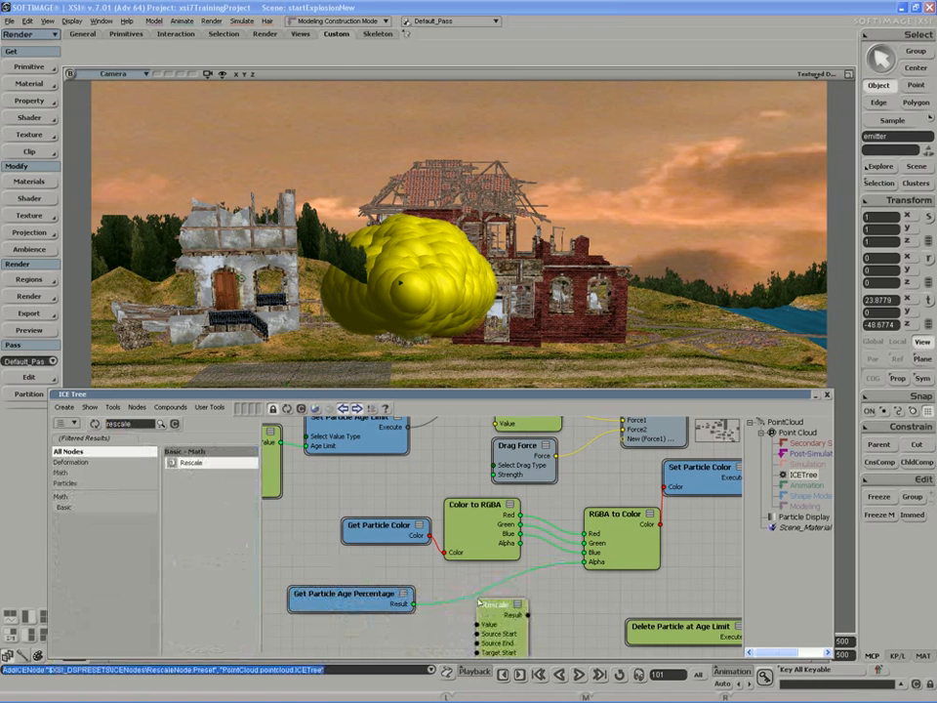
drag(422, 628, 469, 558)
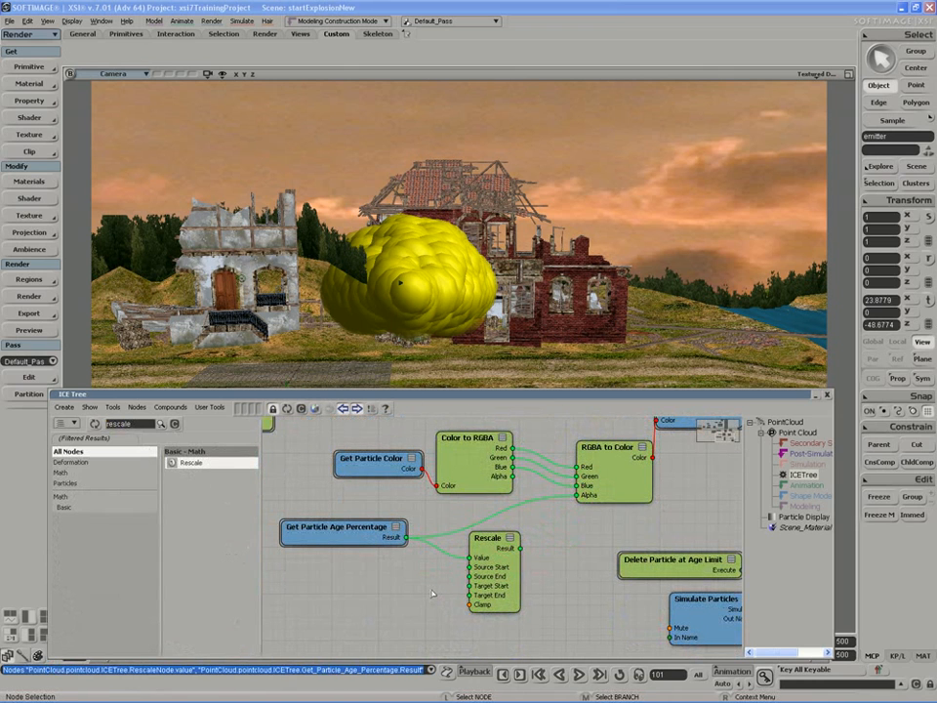
drag(521, 549, 485, 542)
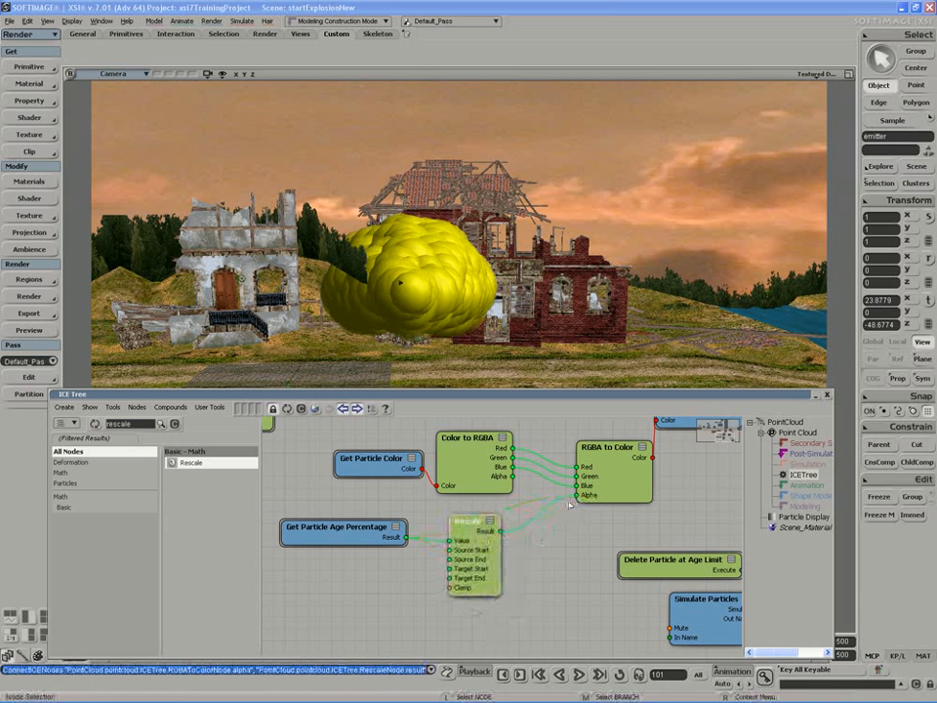
Step: Set the Rescale node's Target Start to 1 and Target End to 0
double_click(472, 533)
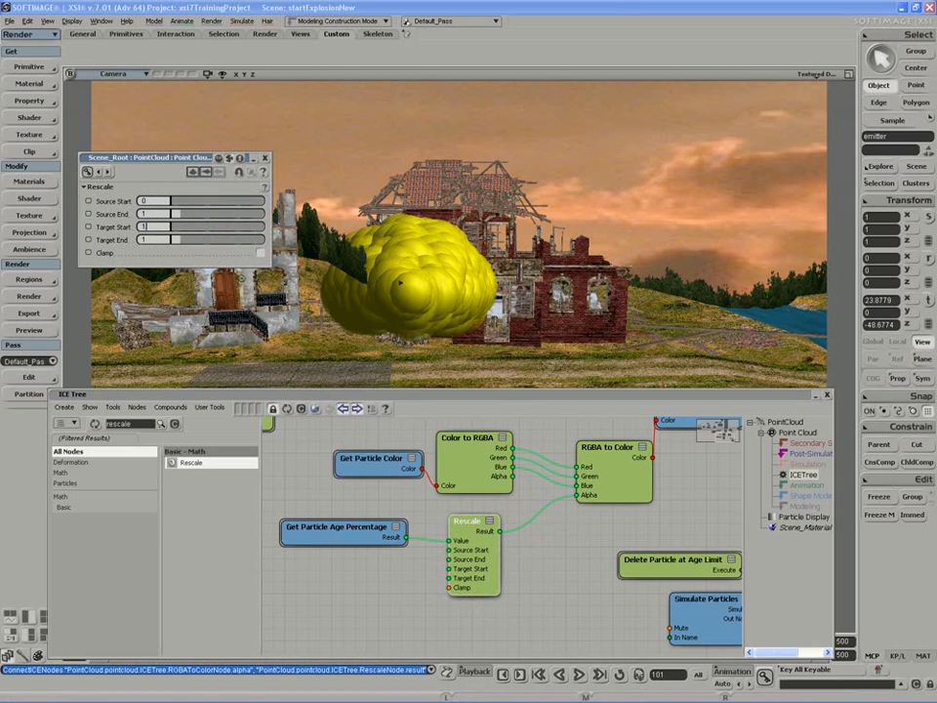
key(Tab)
text(0)
key(Return)
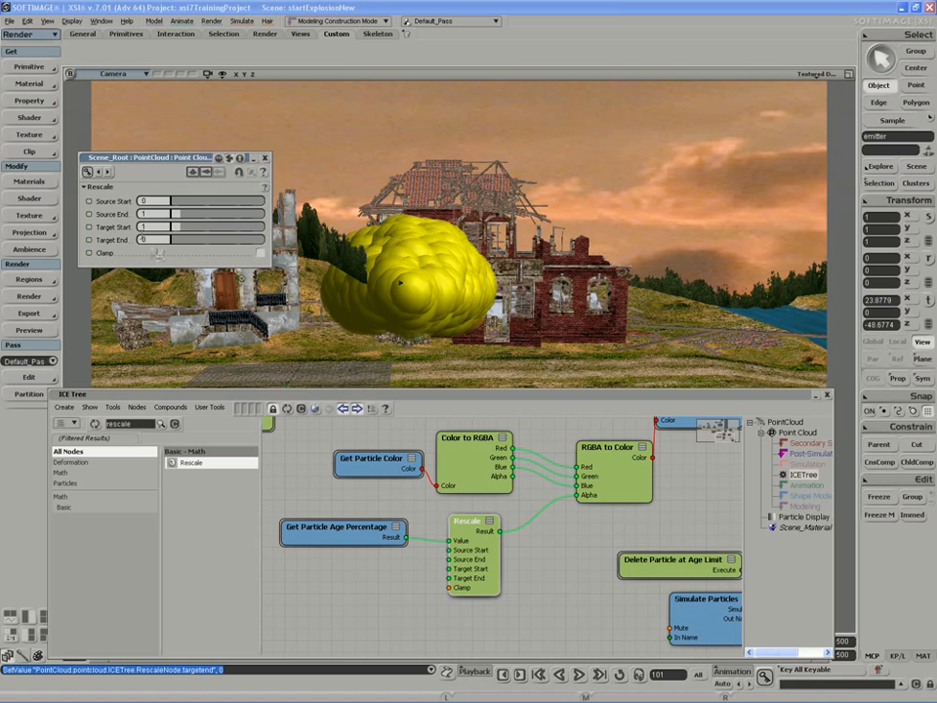
mouse_move(148, 201)
mouse_down()
mouse_move(127, 201)
mouse_move(142, 213)
mouse_up()
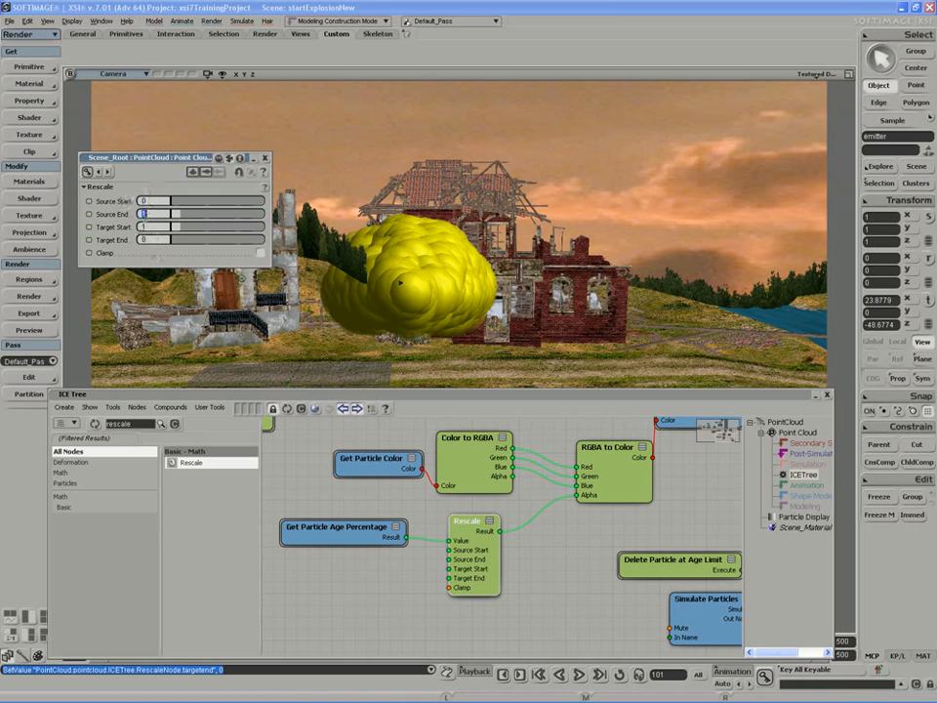
Step: Play the simulation to examine how the particles fade with age, and close the Rescale properties
click(577, 675)
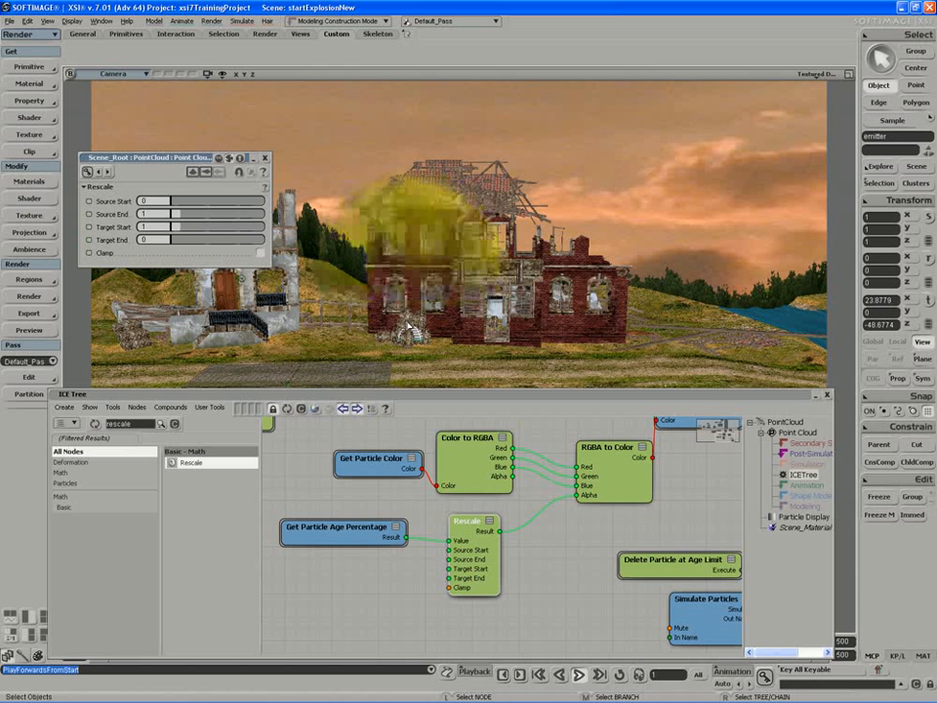
click(580, 675)
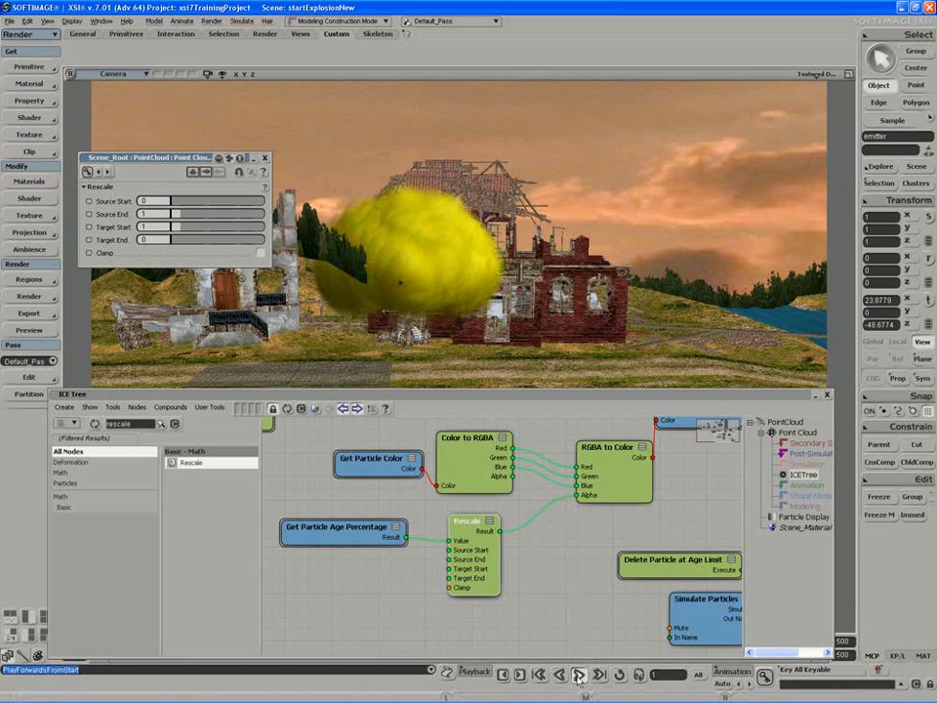
click(579, 677)
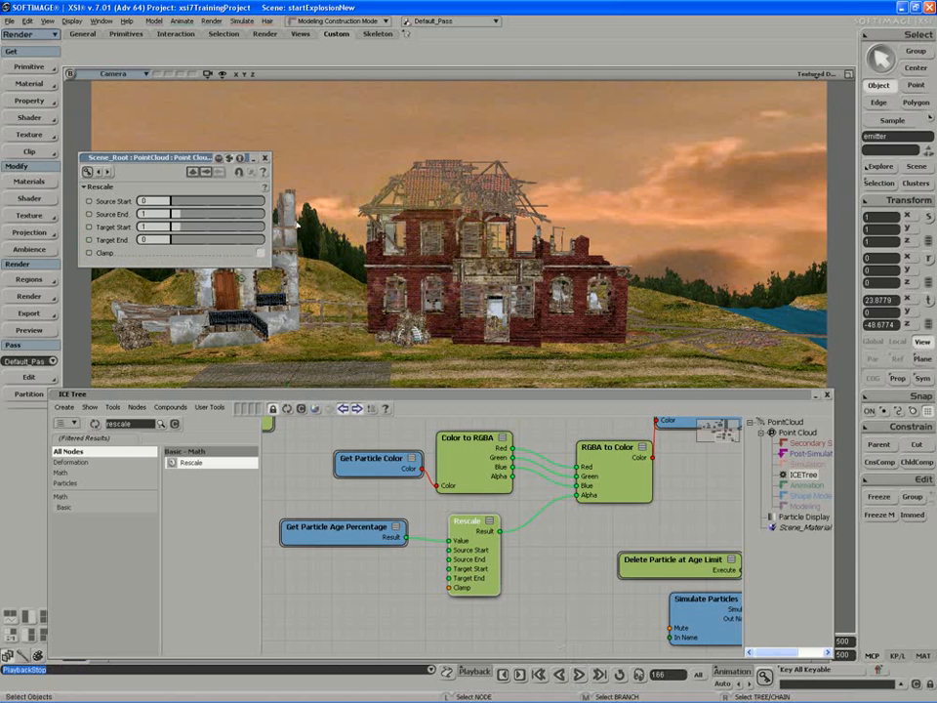
click(265, 158)
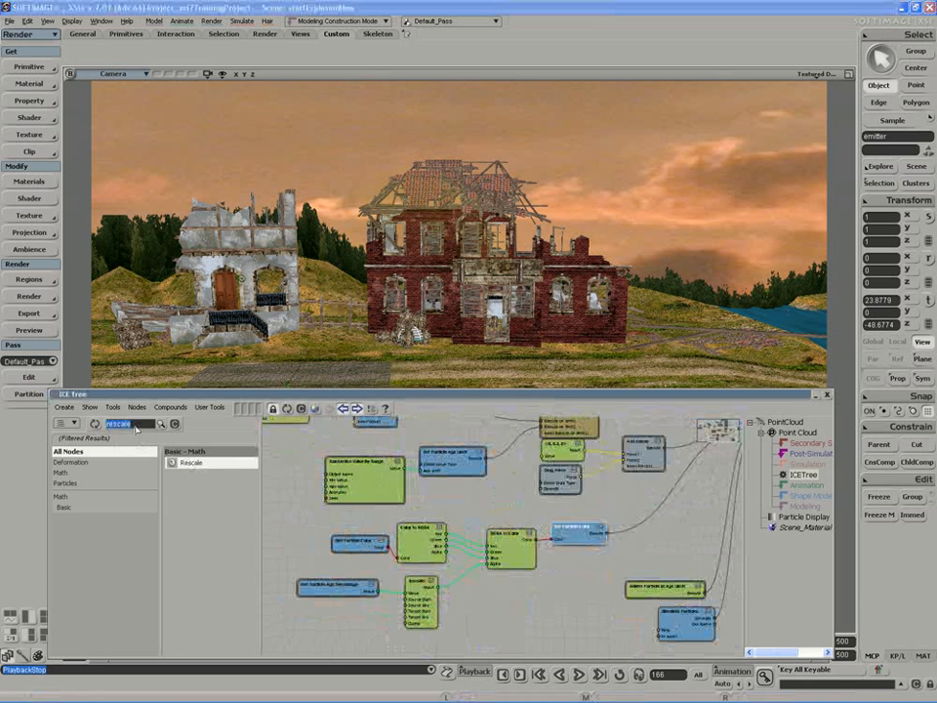
Step: Add a Group Comment around the particle color and Rescale nodes with the text "sets particle Alpha to use inverted age percentage"
text(group)
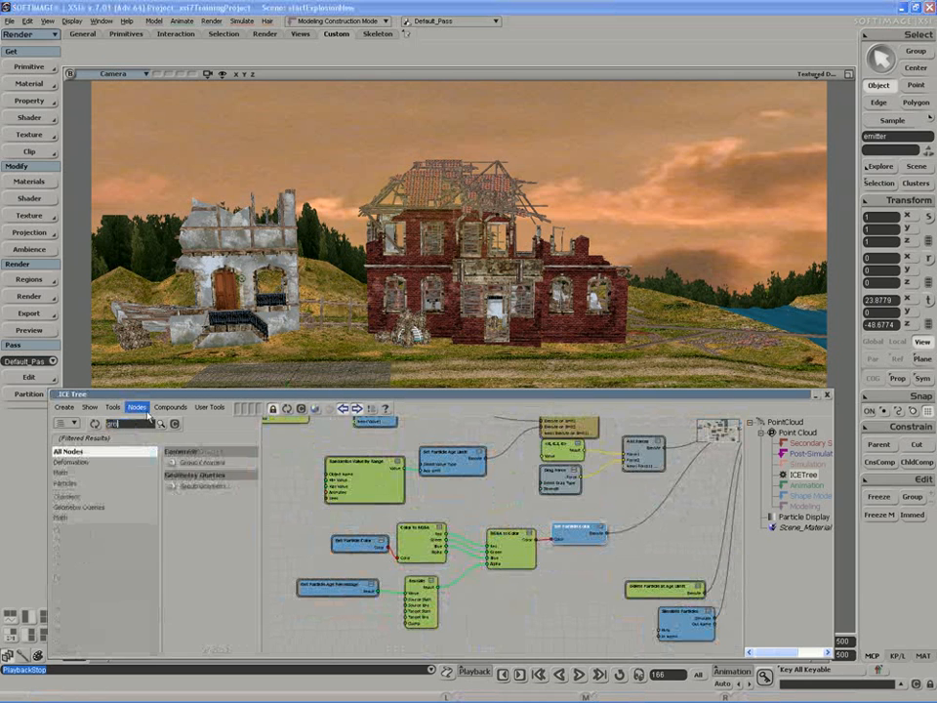
drag(203, 463, 613, 635)
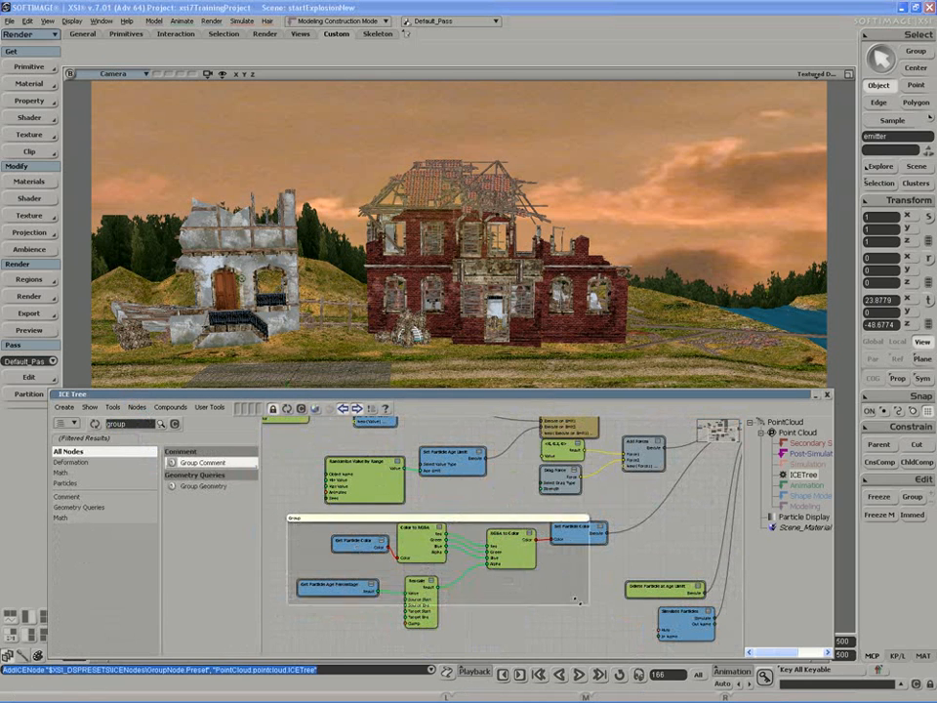
double_click(334, 522)
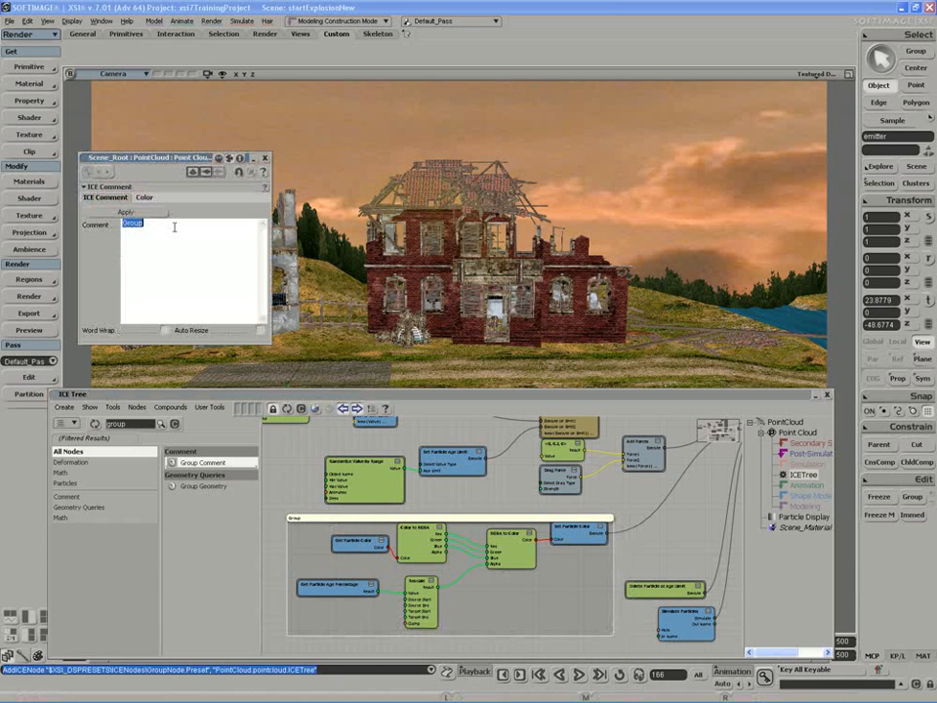
text(sets particleALpha to use inverted age percentage)
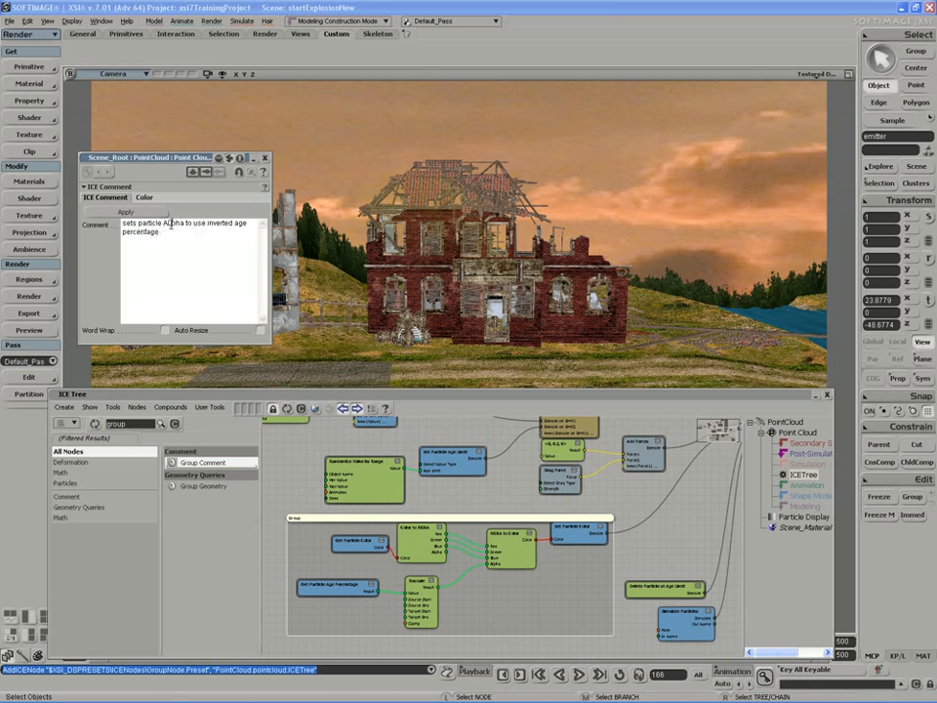
key(BackSpace)
text(l)
click(265, 159)
click(502, 674)
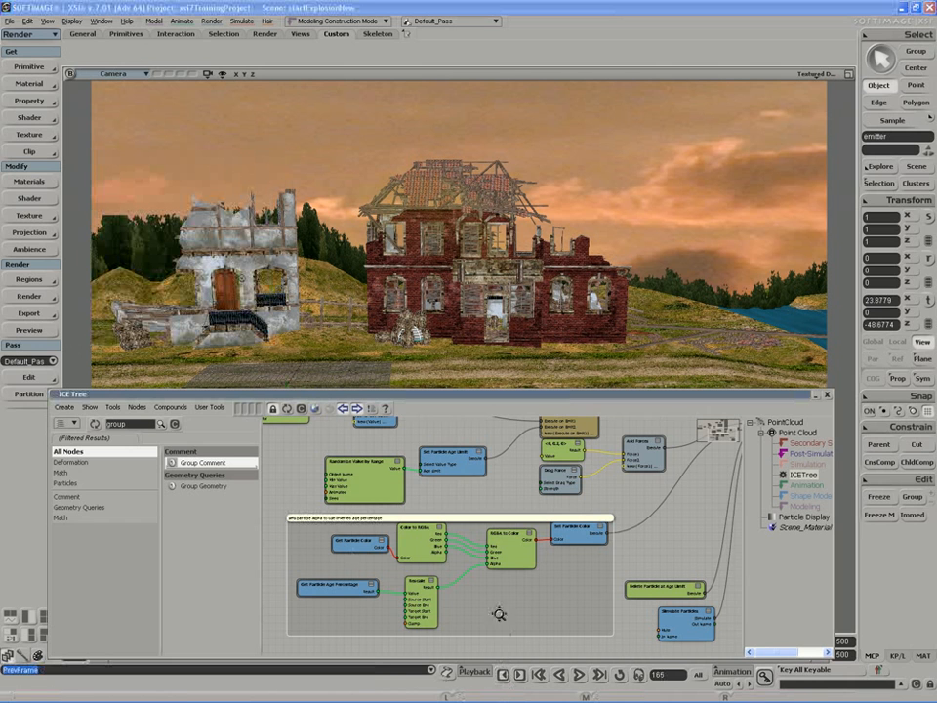
drag(495, 628, 468, 667)
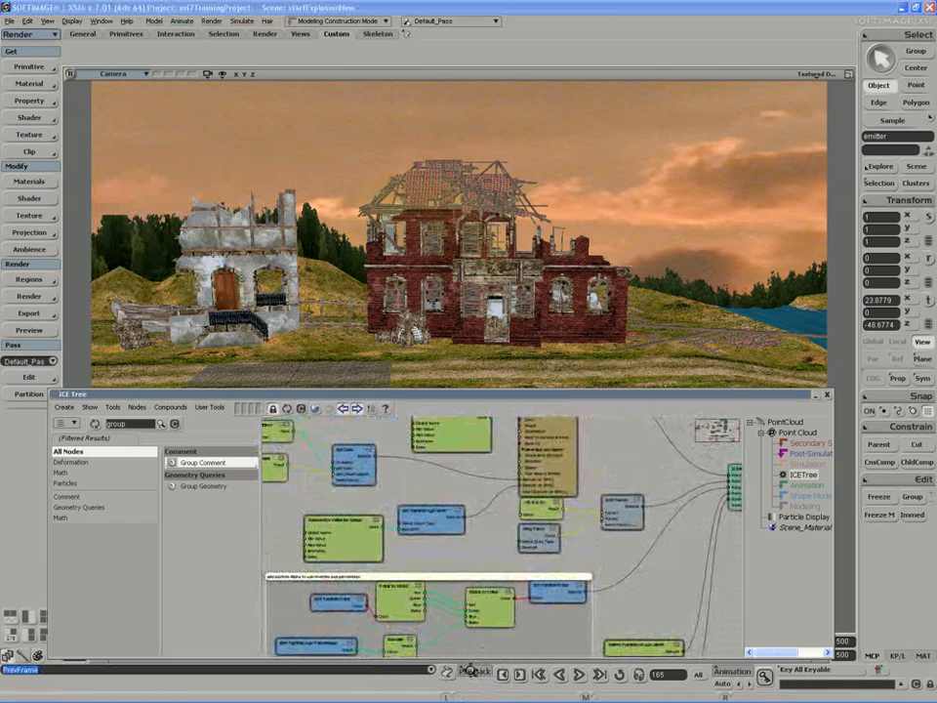
drag(416, 592, 490, 642)
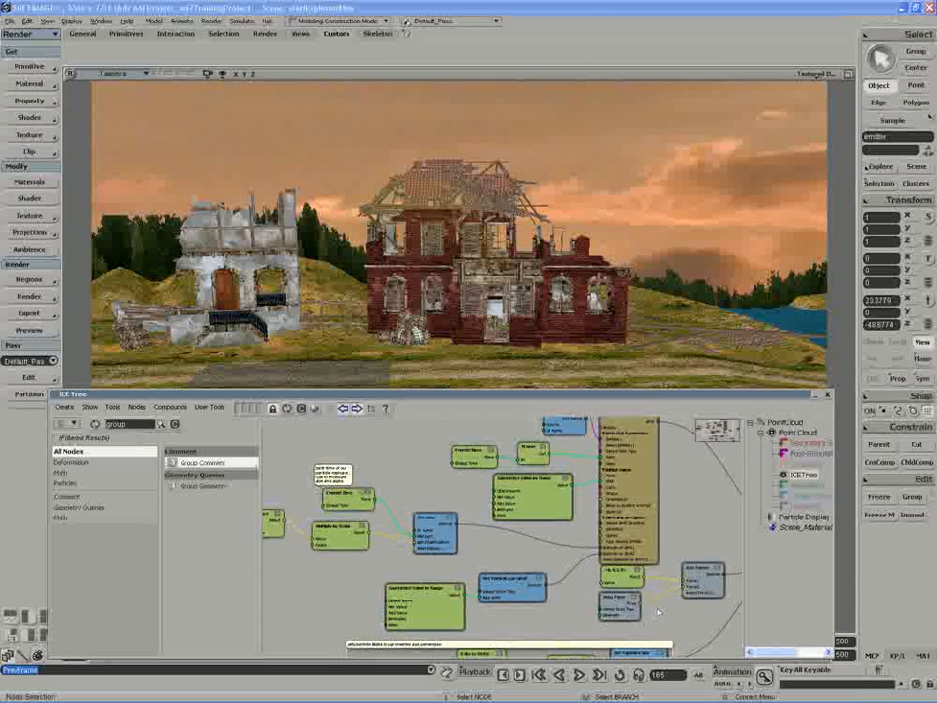